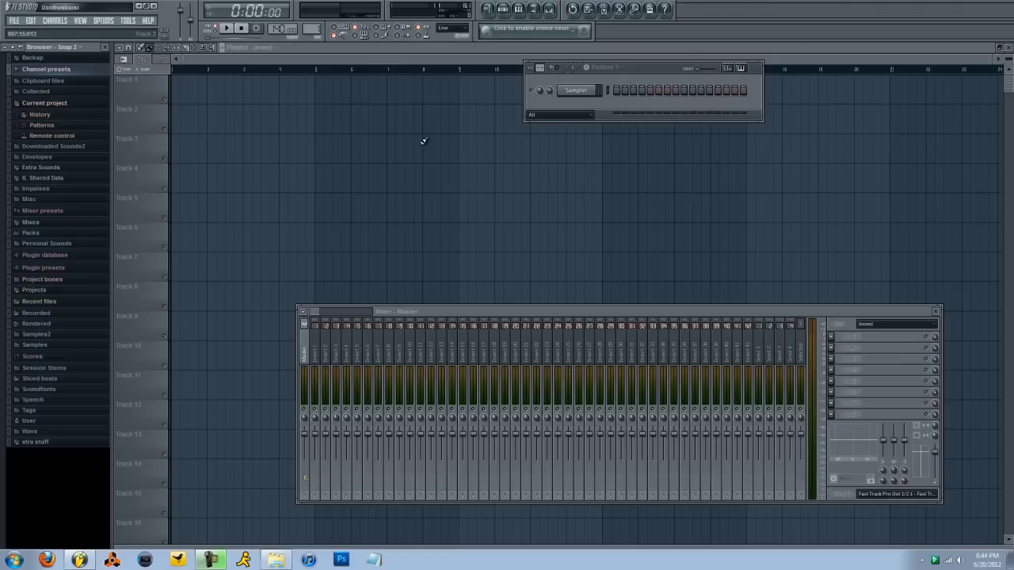
Load the N1K1 kick from the Neptunian Drumz Vol 1 folder in Downloaded Sounds2 onto the Sampler channel, previewing it first
{"action": "left_click", "coordinate": [72, 148]}
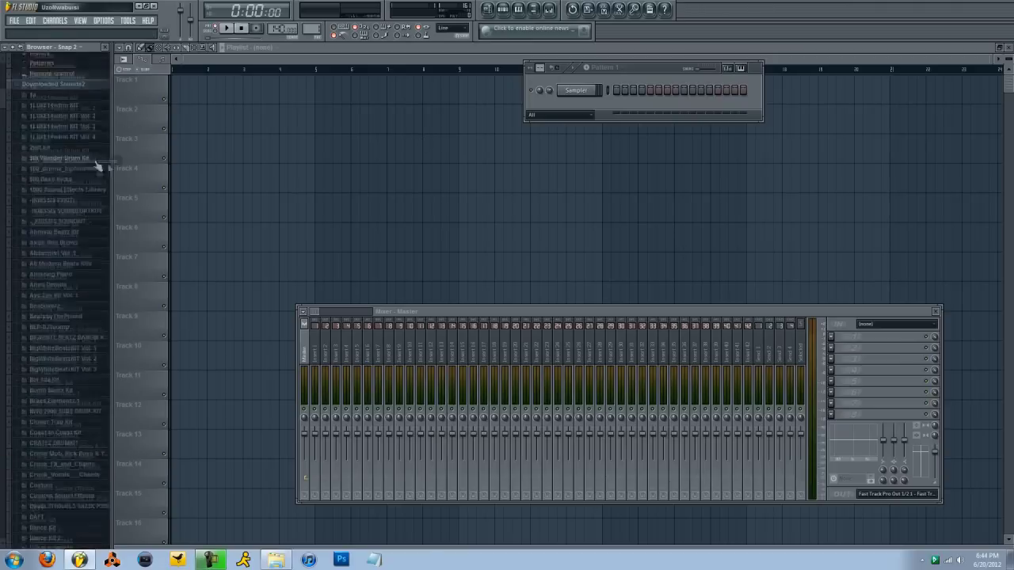
{"action": "scroll", "coordinate": [84, 139], "scroll_direction": "down", "scroll_amount": 15}
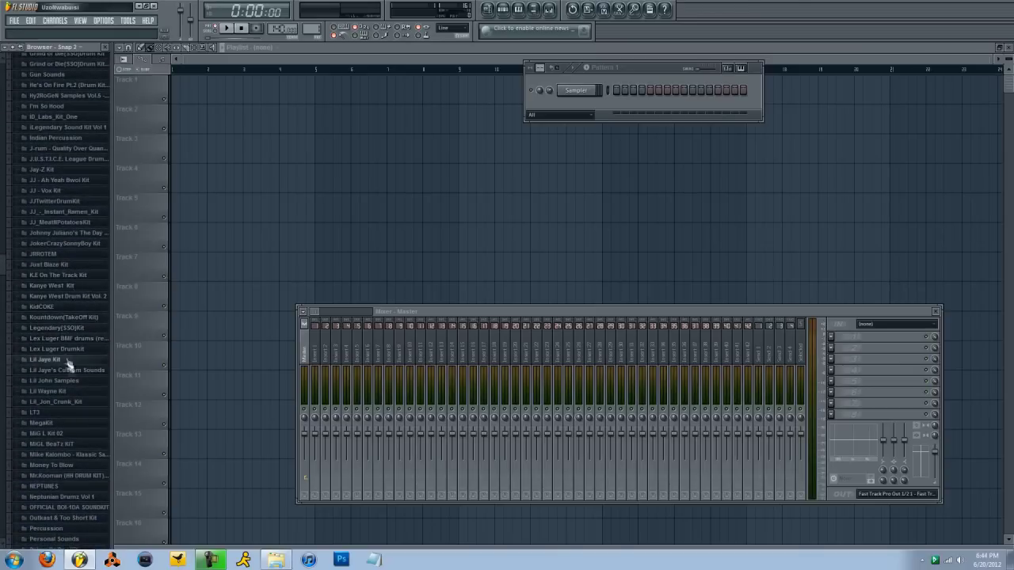
{"action": "scroll", "coordinate": [71, 296], "scroll_direction": "down", "scroll_amount": 5}
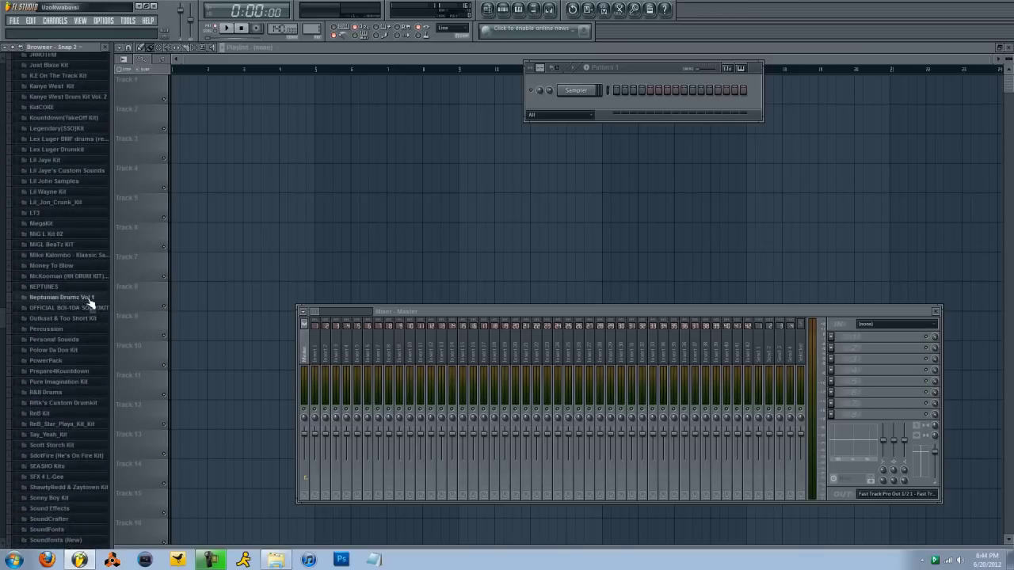
{"action": "left_click", "coordinate": [90, 304]}
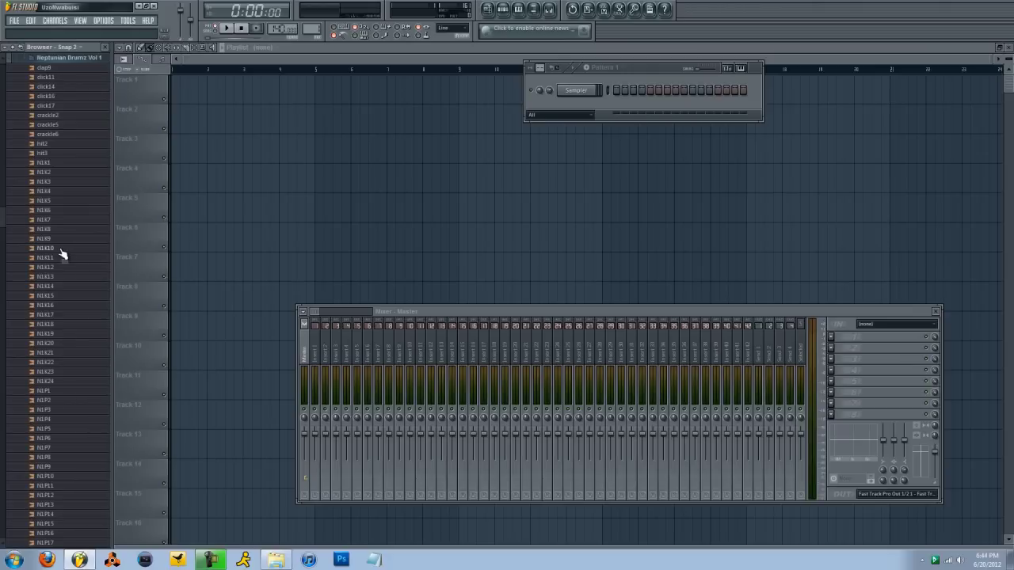
{"action": "left_click", "coordinate": [56, 164]}
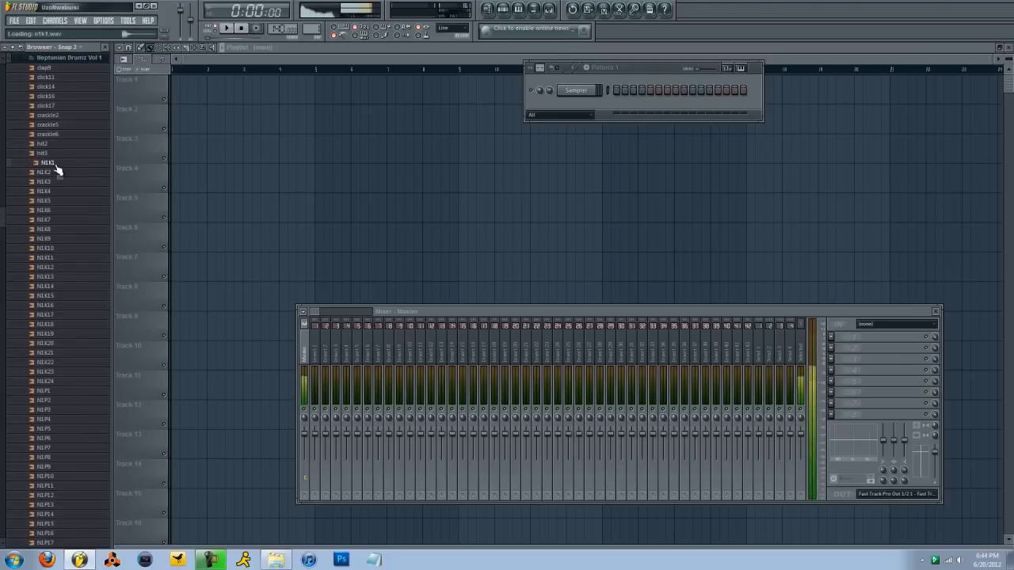
{"action": "left_click_drag", "start_coordinate": [617, 79], "coordinate": [331, 210]}
{"action": "left_click_drag", "start_coordinate": [50, 167], "coordinate": [293, 228]}
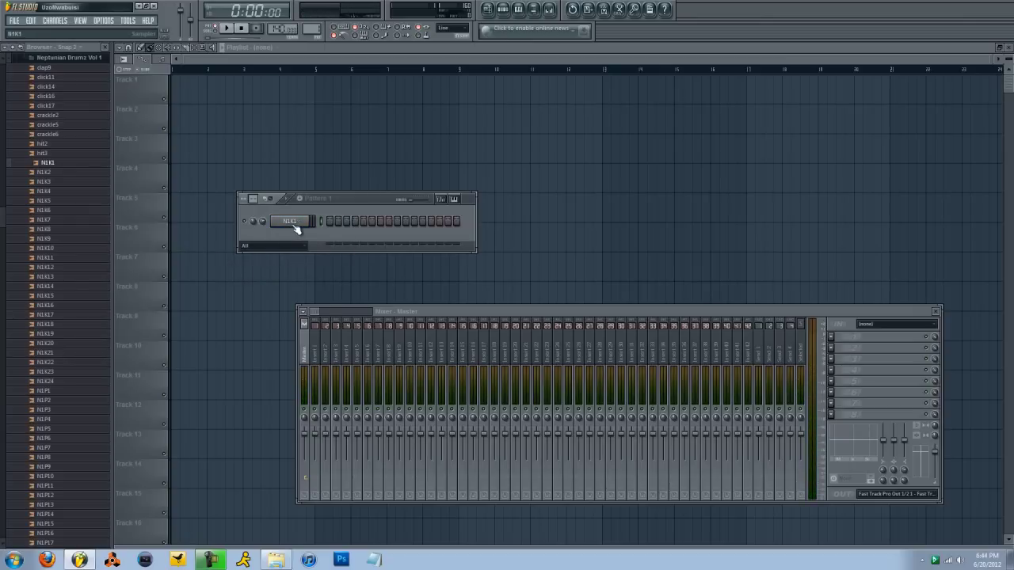
Program N1K1 on steps 1, 5, 9 and 13 of Pattern 1 while listening to the playback
{"action": "left_click", "coordinate": [330, 222]}
{"action": "key", "text": "space"}
{"action": "left_click", "coordinate": [405, 222]}
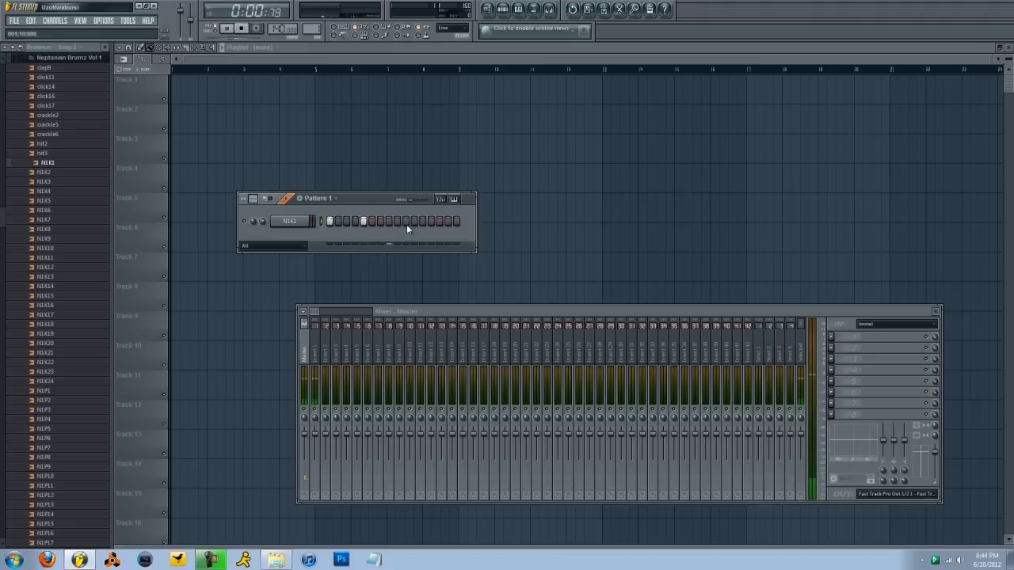
{"action": "left_click", "coordinate": [440, 221]}
{"action": "right_click", "coordinate": [441, 223]}
{"action": "left_click", "coordinate": [398, 221]}
{"action": "right_click", "coordinate": [405, 221]}
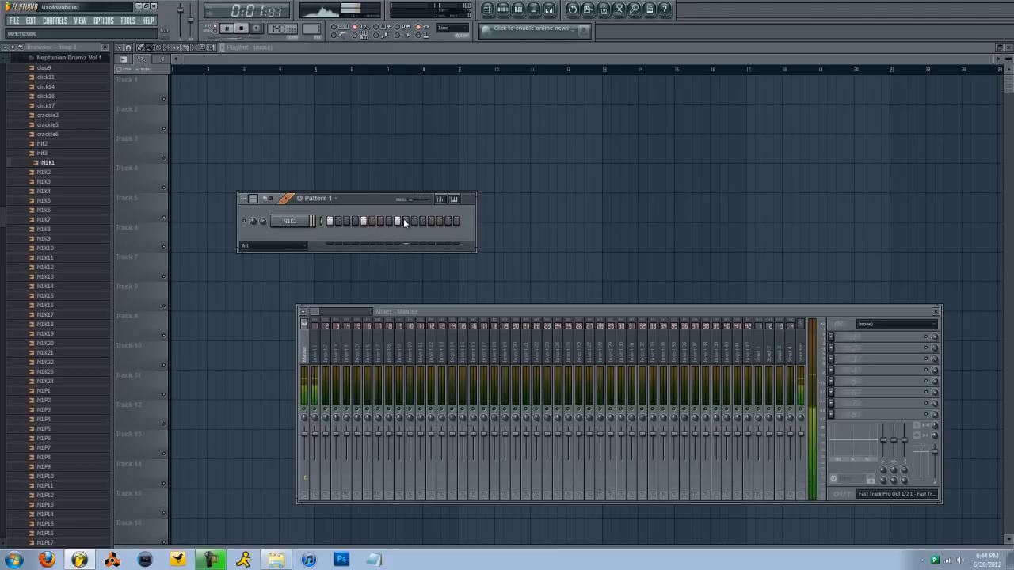
{"action": "left_click", "coordinate": [431, 222]}
{"action": "key", "text": "space"}
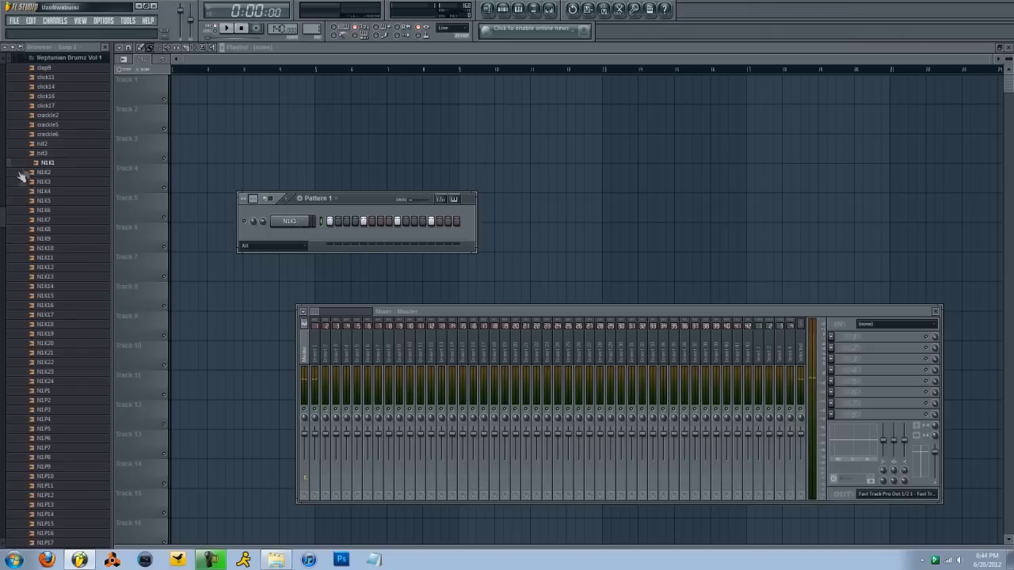
Preview the original N1K1 sample again, then set the N1K1 channel's root note to C5 in its instrument settings
{"action": "left_click", "coordinate": [44, 164]}
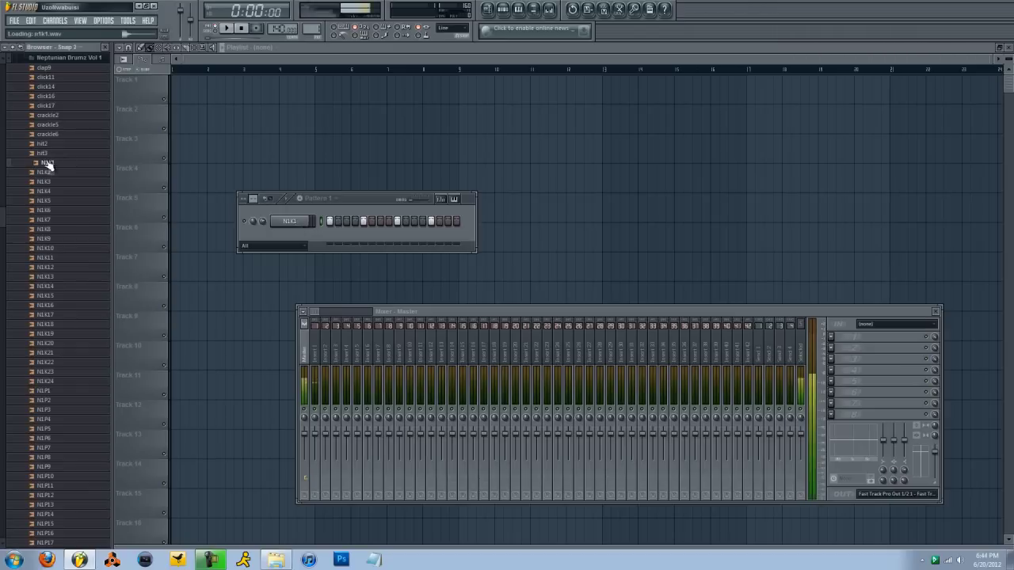
{"action": "left_click", "coordinate": [292, 224]}
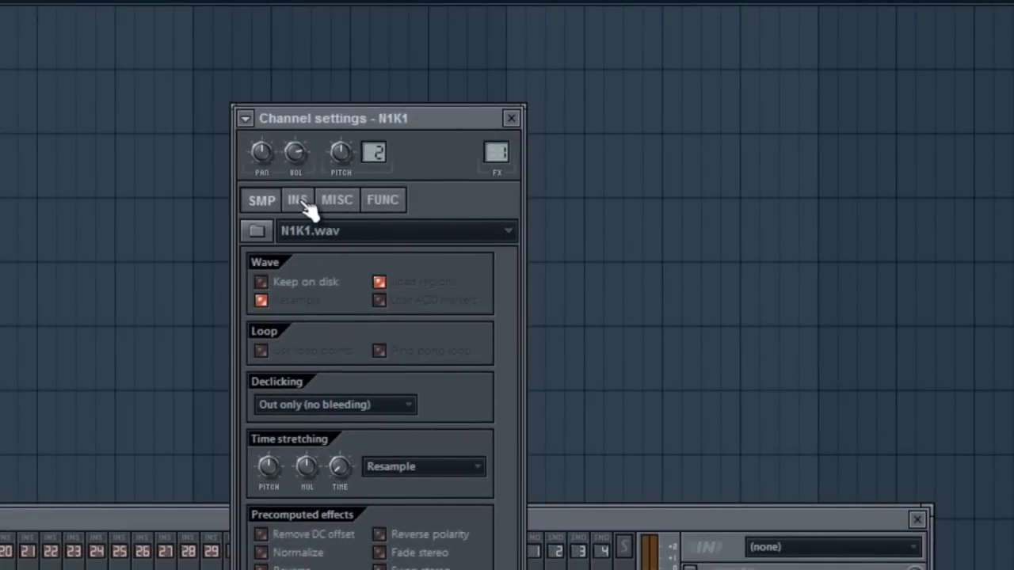
{"action": "left_click", "coordinate": [304, 206]}
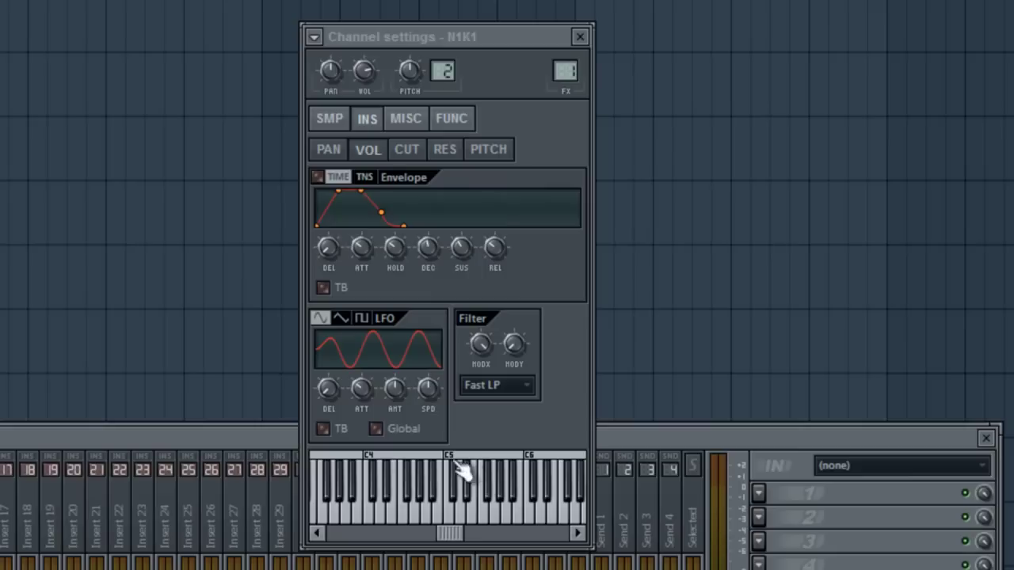
{"action": "left_click_drag", "start_coordinate": [457, 532], "coordinate": [335, 525]}
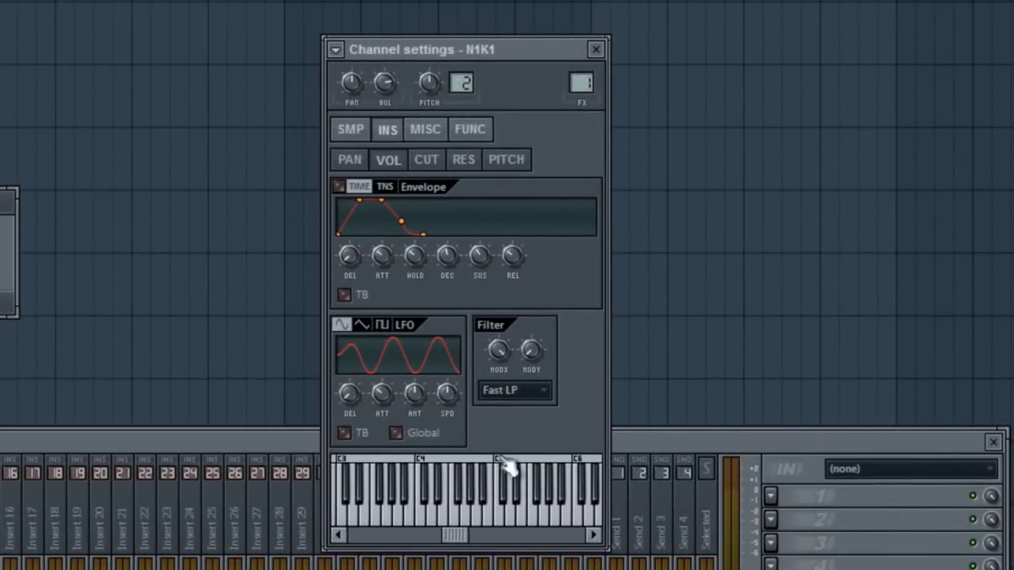
{"action": "right_click", "coordinate": [501, 459]}
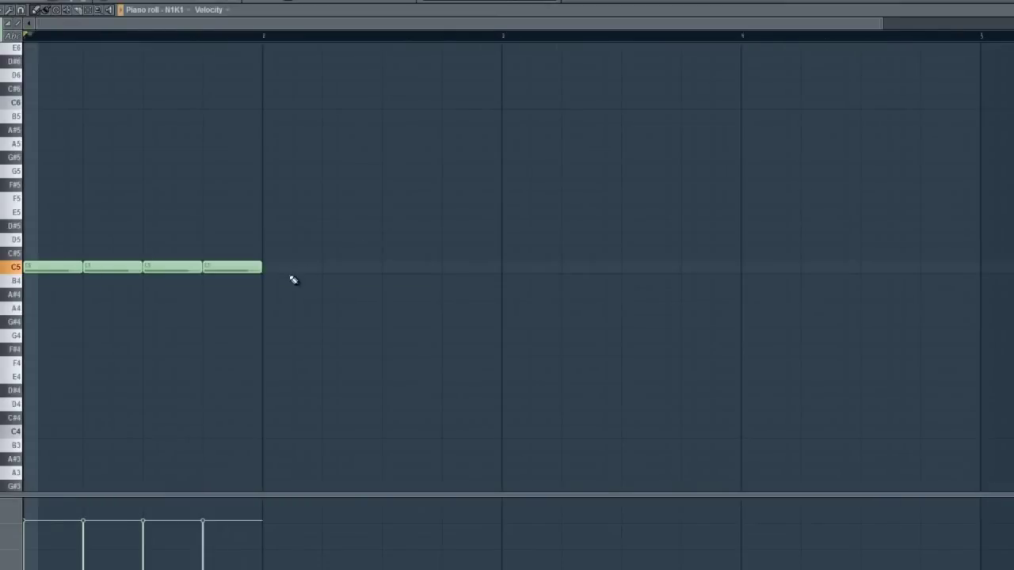
Play the pattern to check the kick's pitch and clear all N1K1 steps
{"action": "key", "text": "space"}
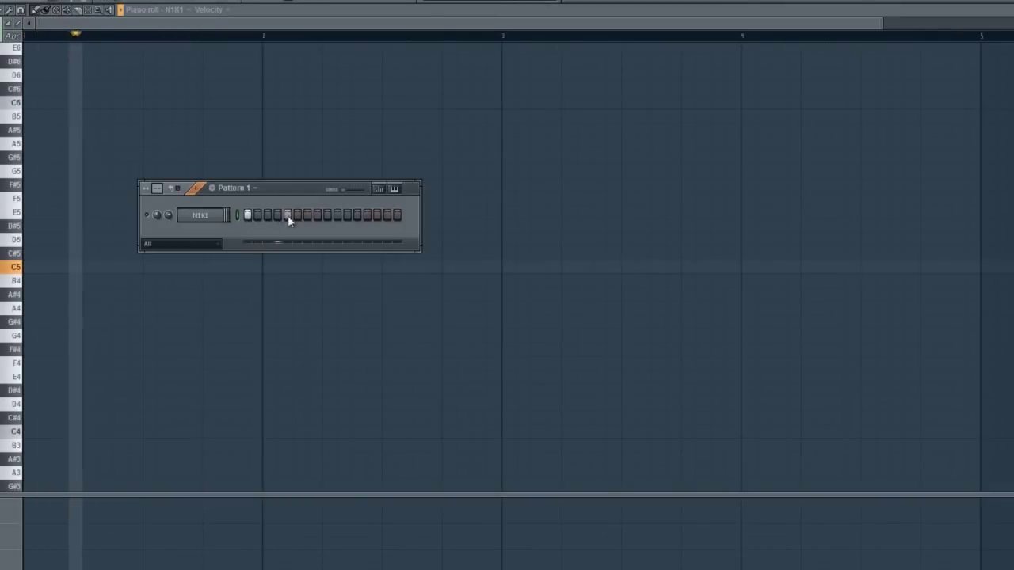
{"action": "key", "text": "space"}
{"action": "right_click", "coordinate": [288, 216]}
{"action": "right_click", "coordinate": [248, 217]}
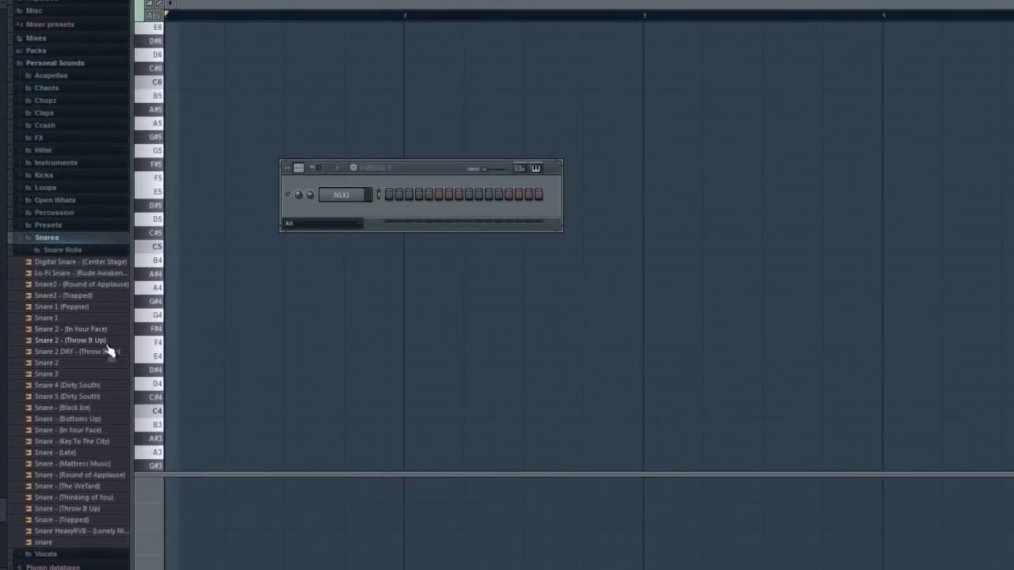
Add Snare 2 - (In Your Face) from the Snares folder as a new channel and audition it with its sample settings shown
{"action": "left_click_drag", "start_coordinate": [95, 329], "coordinate": [335, 210]}
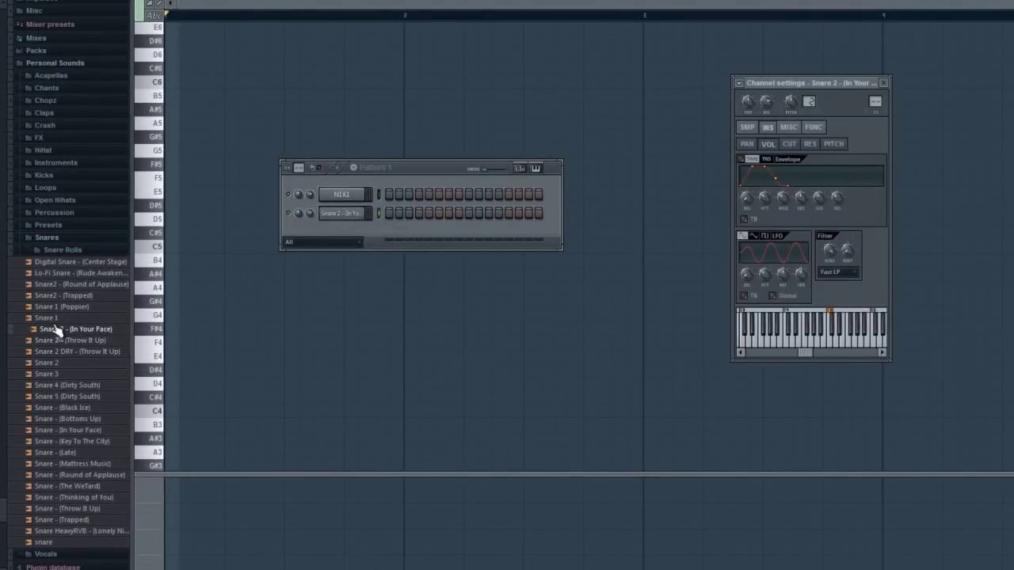
{"action": "left_click", "coordinate": [747, 126]}
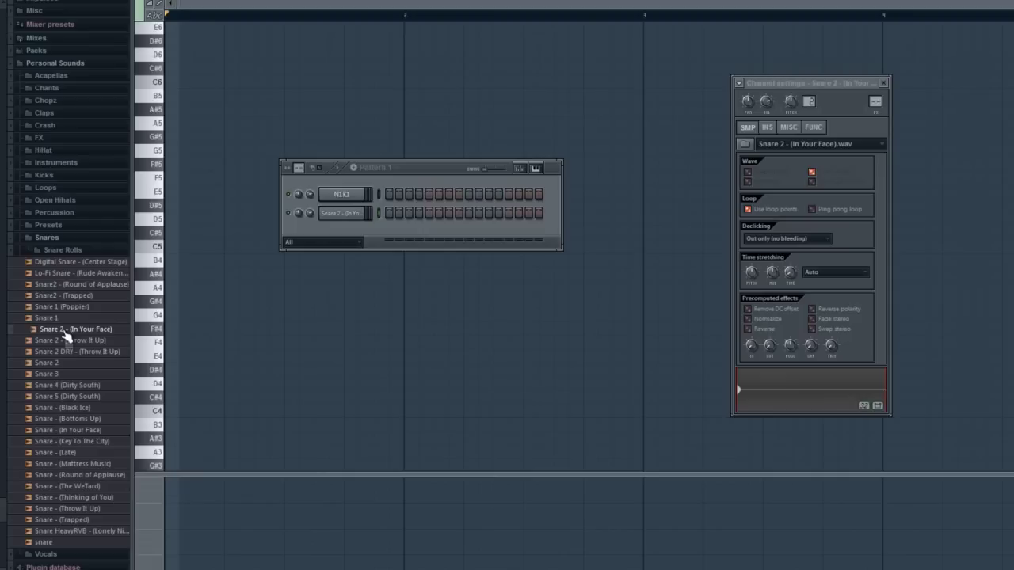
{"action": "left_click_drag", "start_coordinate": [68, 333], "coordinate": [393, 267]}
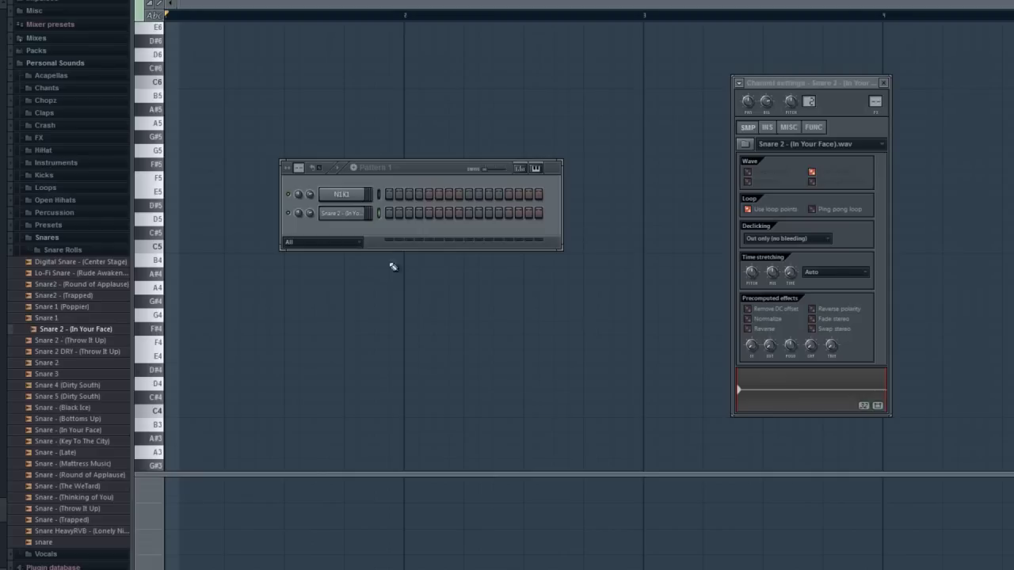
{"action": "left_click", "coordinate": [346, 213]}
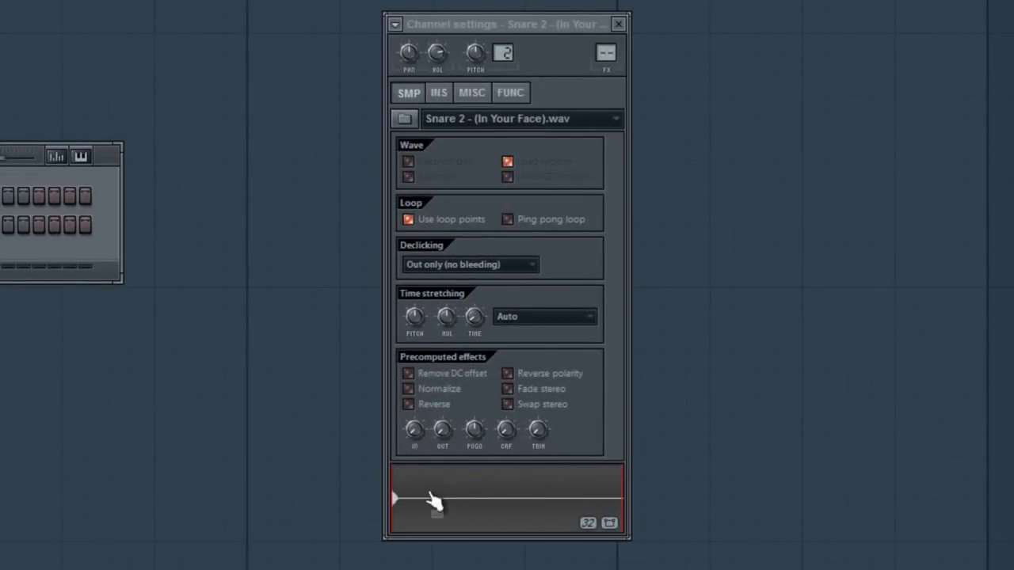
Turn off Use loop points for the Snare 2 channel and set its time-stretching time to (none)
{"action": "left_click", "coordinate": [435, 223]}
{"action": "right_click", "coordinate": [473, 318]}
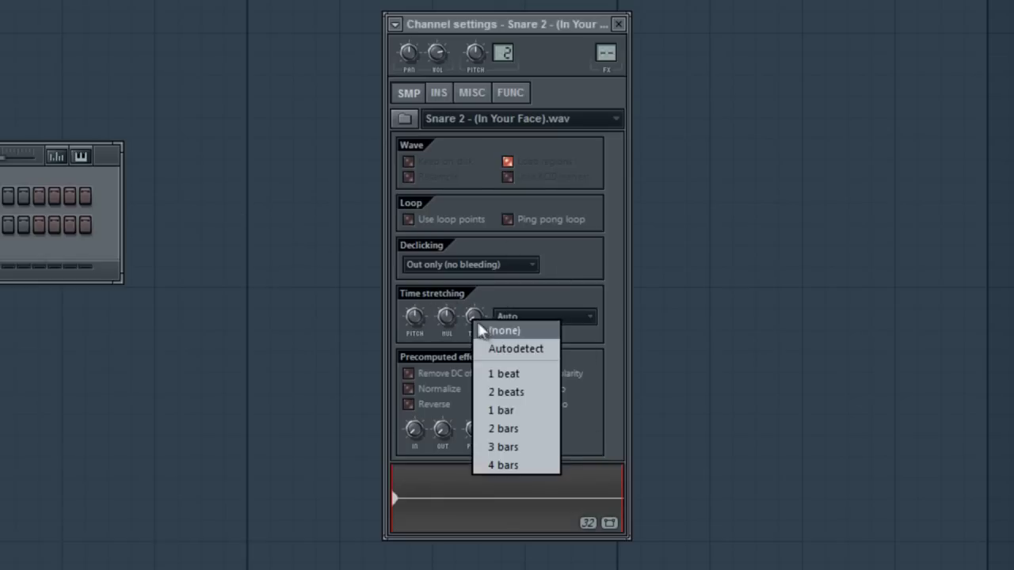
{"action": "left_click", "coordinate": [484, 330]}
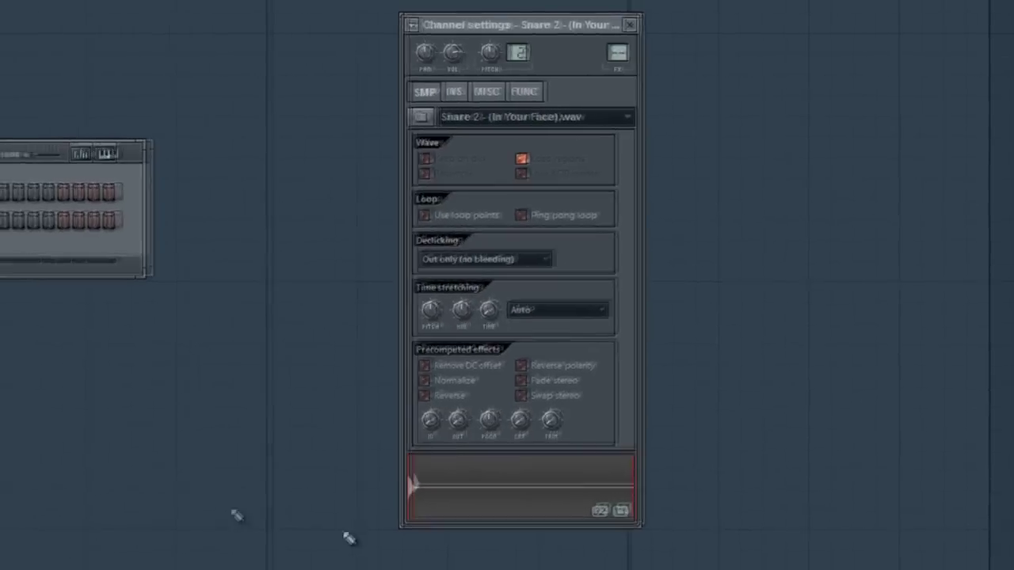
Delete the Snare 2 and N1K1 channels from Pattern 1
{"action": "left_click", "coordinate": [89, 183]}
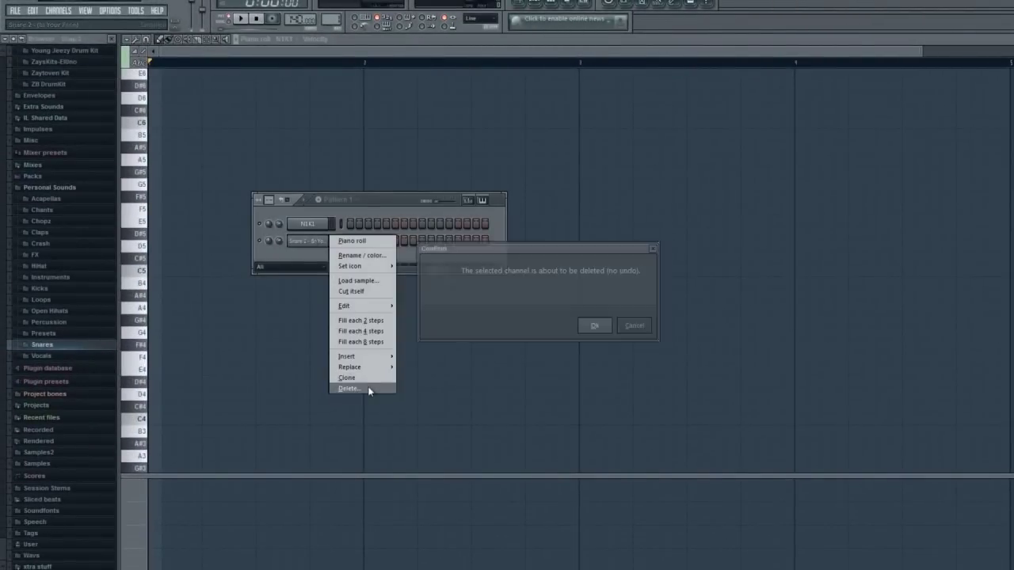
{"action": "left_click", "coordinate": [348, 387]}
{"action": "left_click", "coordinate": [436, 316]}
{"action": "right_click", "coordinate": [313, 226]}
{"action": "left_click", "coordinate": [381, 372]}
{"action": "key", "text": "Return"}
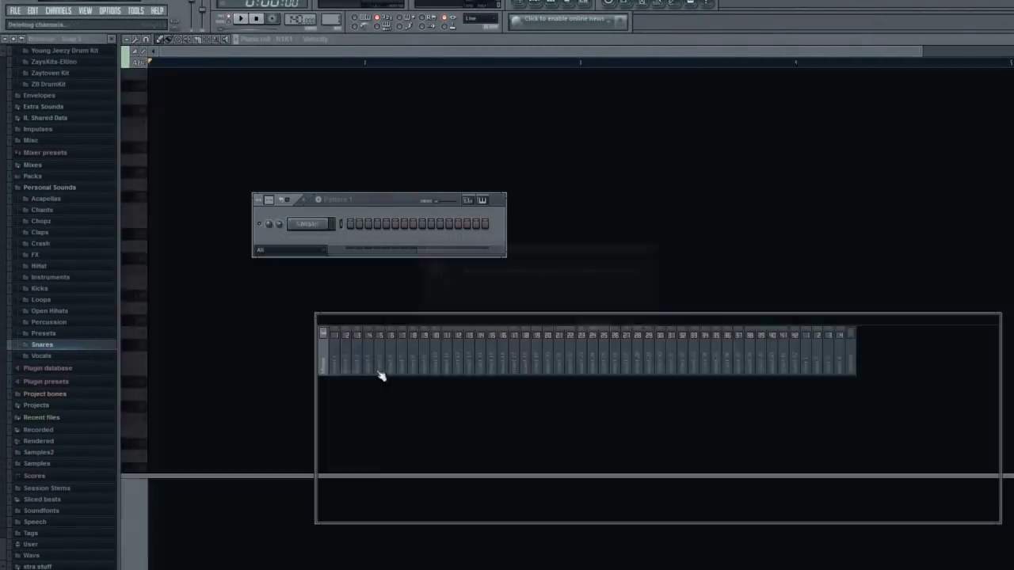
Load 808 1 from the 808s folder inside Personal Sounds' Kicks onto the Sampler channel
{"action": "scroll", "coordinate": [2, 221], "scroll_direction": "up", "scroll_amount": 4}
{"action": "scroll", "coordinate": [1, 226], "scroll_direction": "down", "scroll_amount": 4}
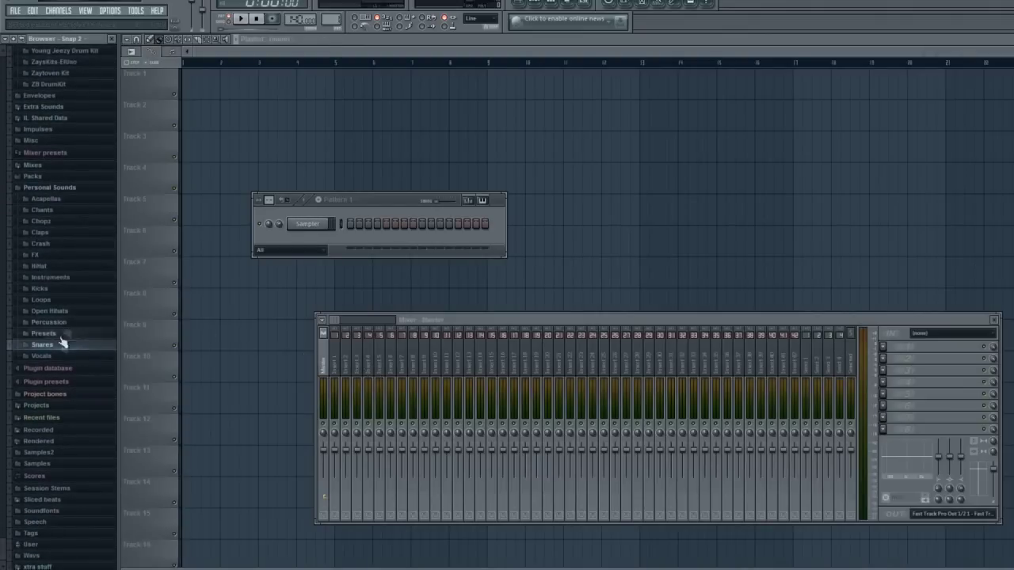
{"action": "left_click", "coordinate": [59, 290]}
{"action": "left_click", "coordinate": [68, 262]}
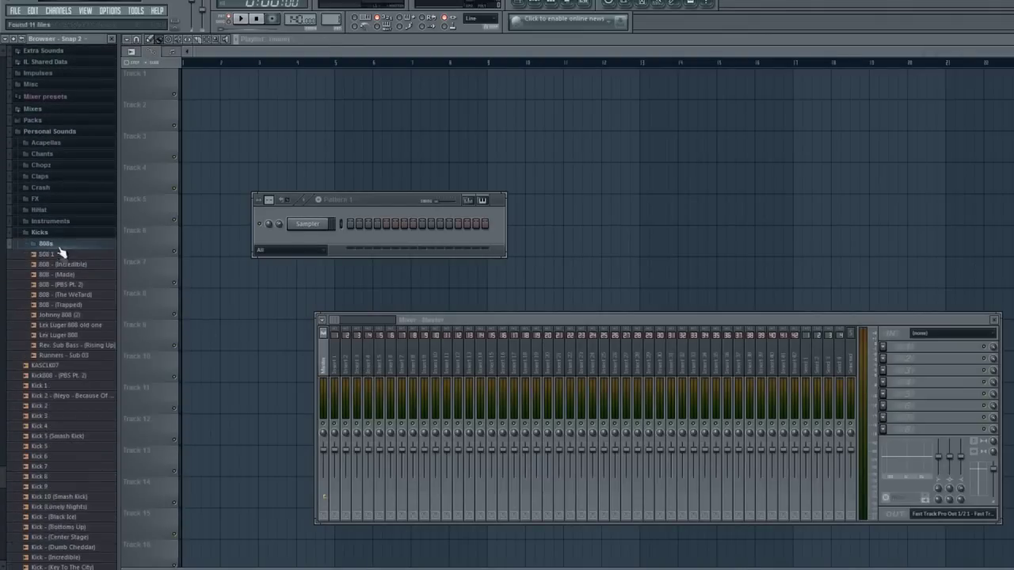
{"action": "left_click_drag", "start_coordinate": [77, 258], "coordinate": [312, 228]}
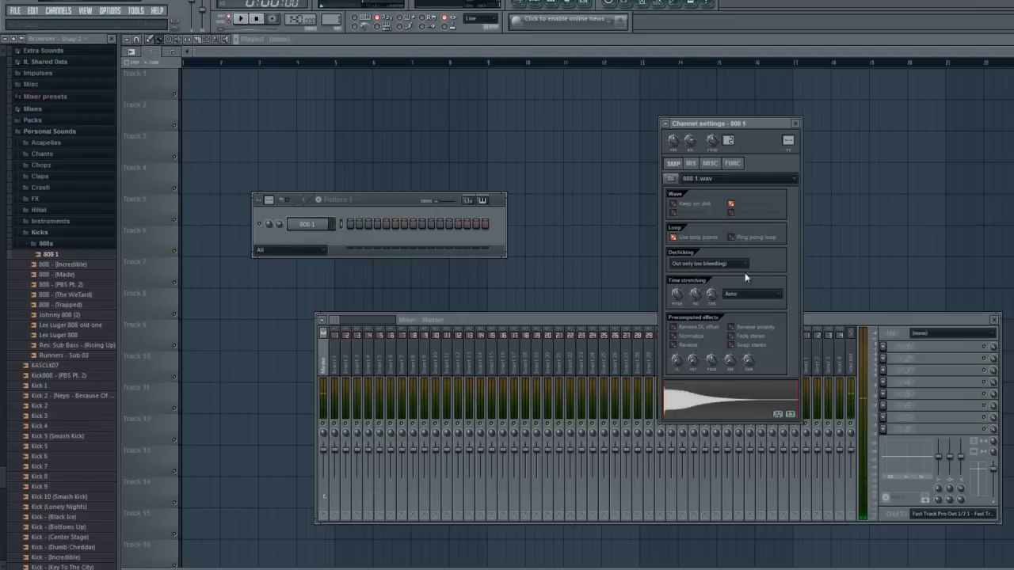
Set the 808 1 channel's time-stretching time to (none) and turn off Use loop points
{"action": "right_click", "coordinate": [712, 297]}
{"action": "left_click", "coordinate": [723, 304]}
{"action": "left_click", "coordinate": [680, 569]}
Open the piano roll for the 808 1 channel and switch its key display from note names to piano keys
{"action": "right_click", "coordinate": [322, 226]}
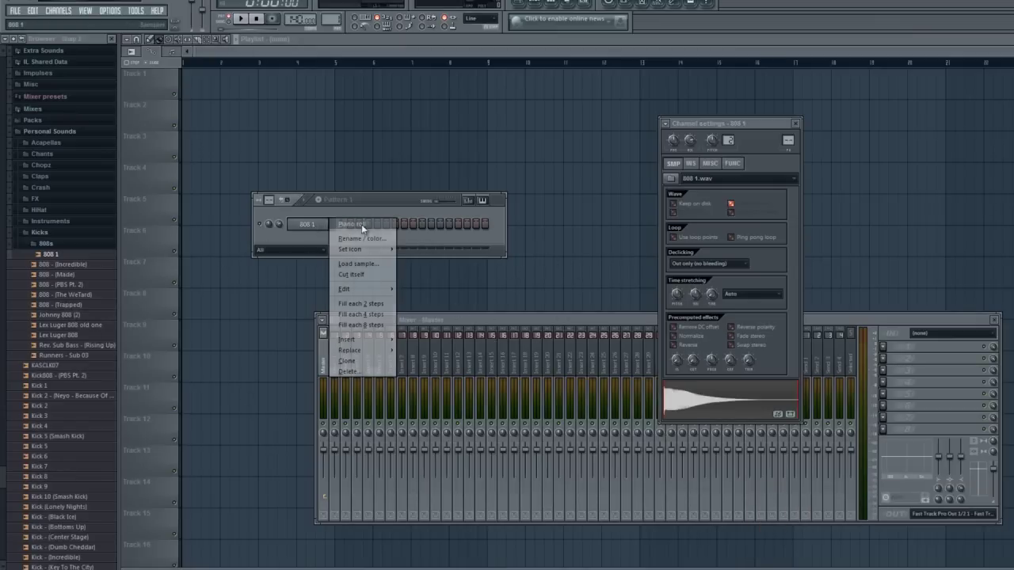
{"action": "left_click", "coordinate": [361, 224]}
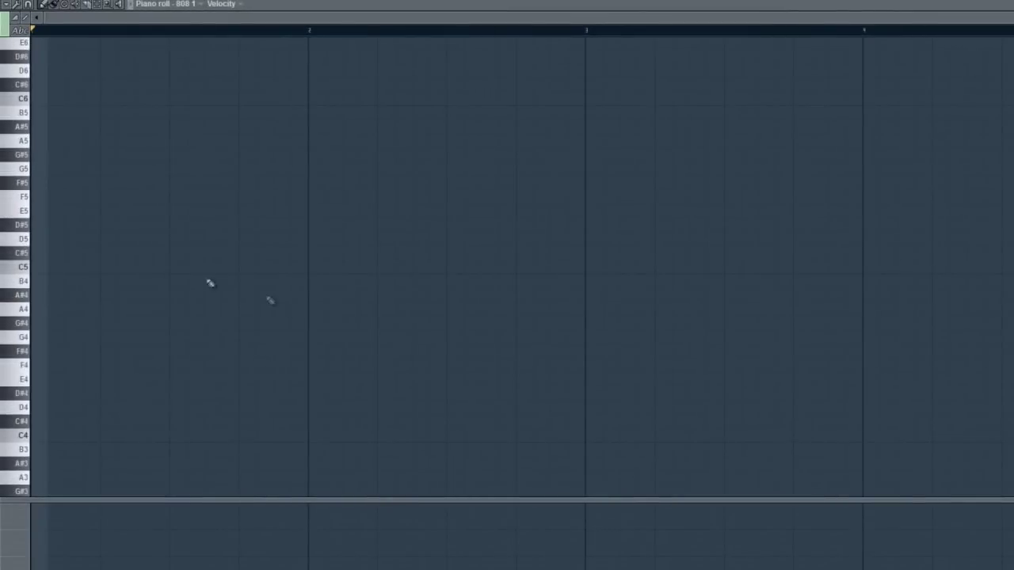
{"action": "left_click", "coordinate": [28, 30]}
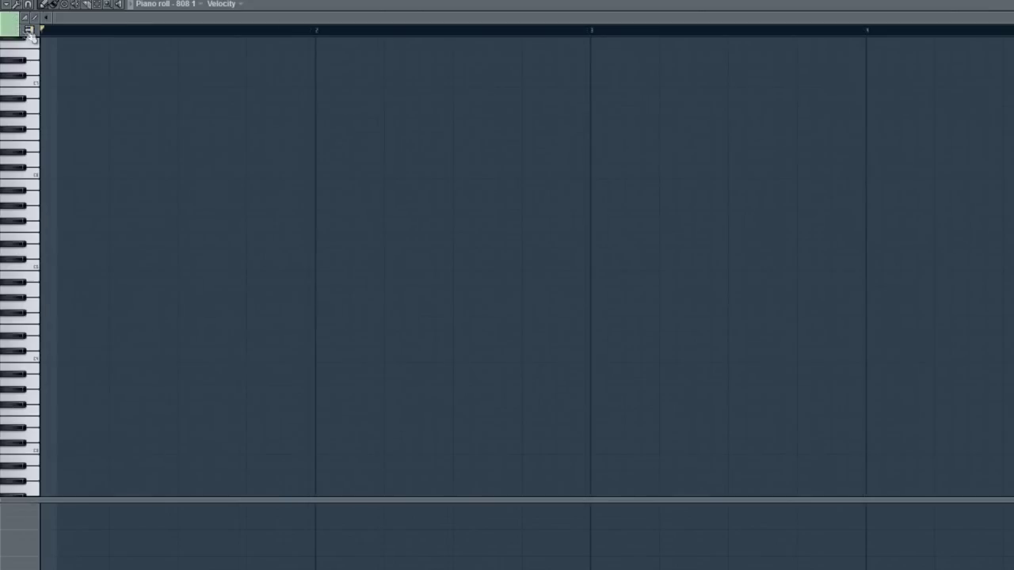
Place a short 808 1 note at the start of bar 1, removing the trial note added on beat 2
{"action": "left_click", "coordinate": [43, 236]}
{"action": "left_click", "coordinate": [111, 237]}
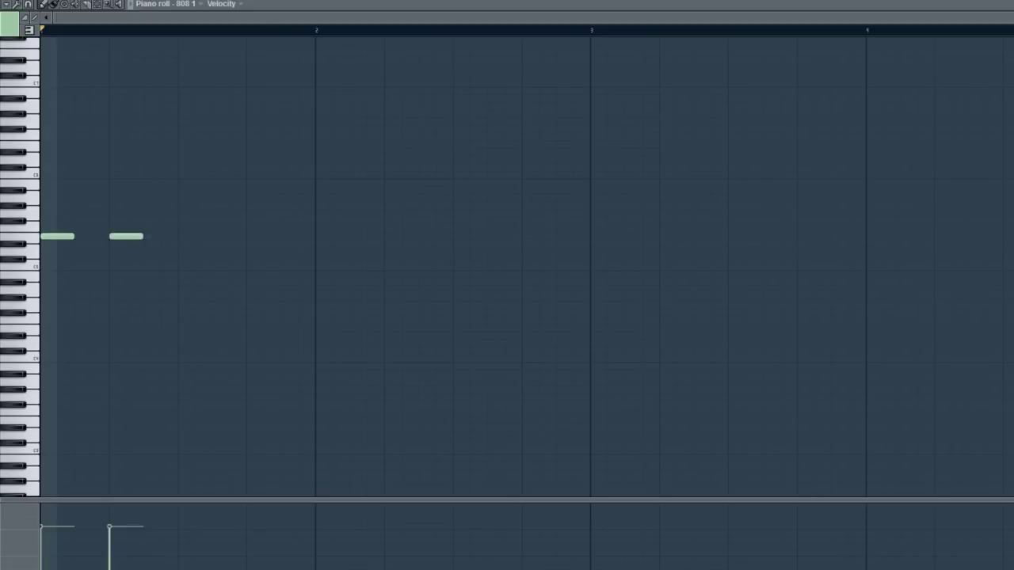
{"action": "right_click", "coordinate": [128, 236]}
Enable the 808 1 channel's volume envelope with minimum attack and adjust its release
{"action": "key", "text": "F6"}
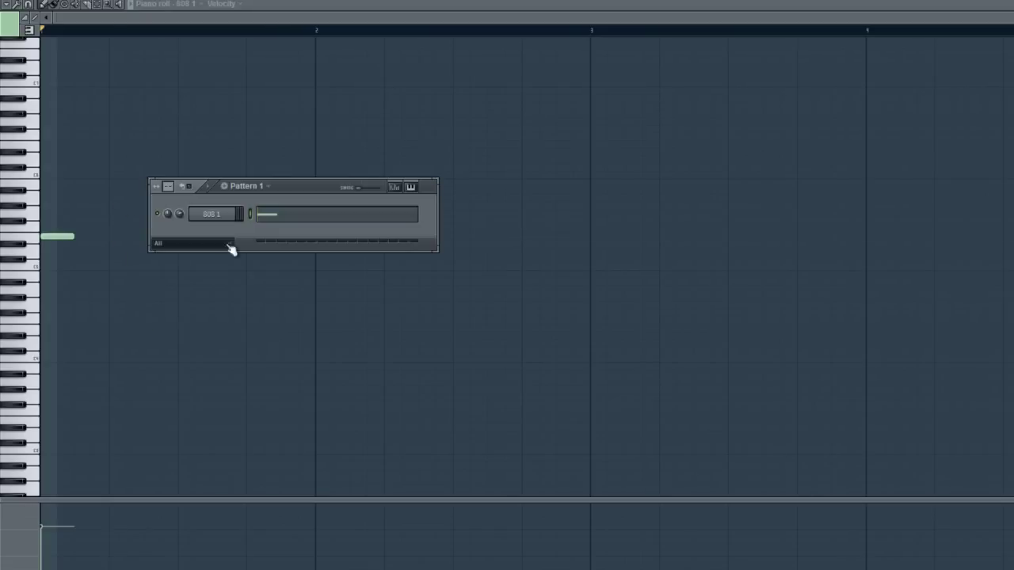
{"action": "left_click", "coordinate": [219, 211]}
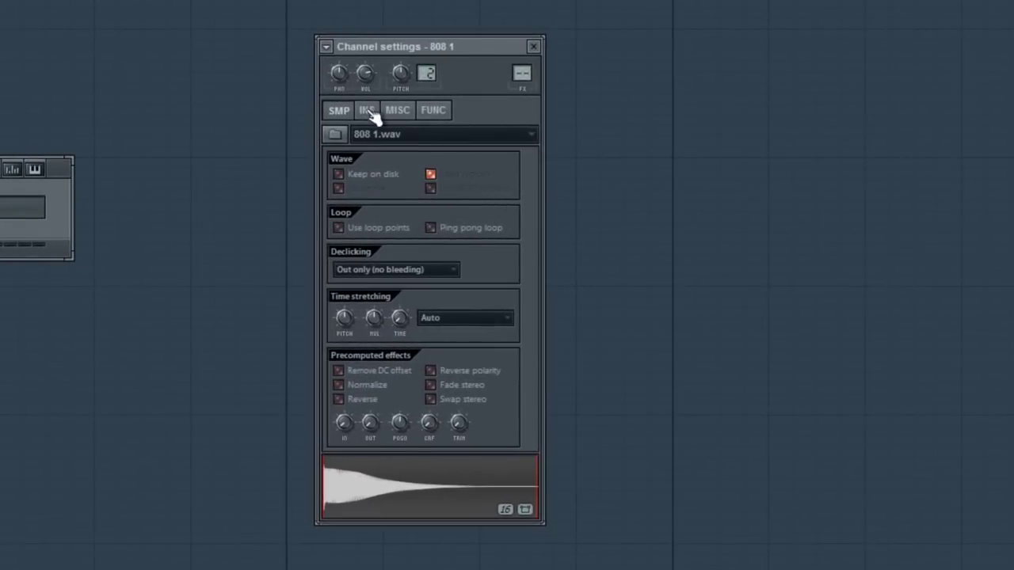
{"action": "left_click", "coordinate": [374, 112]}
{"action": "left_click_drag", "start_coordinate": [369, 206], "coordinate": [365, 441]}
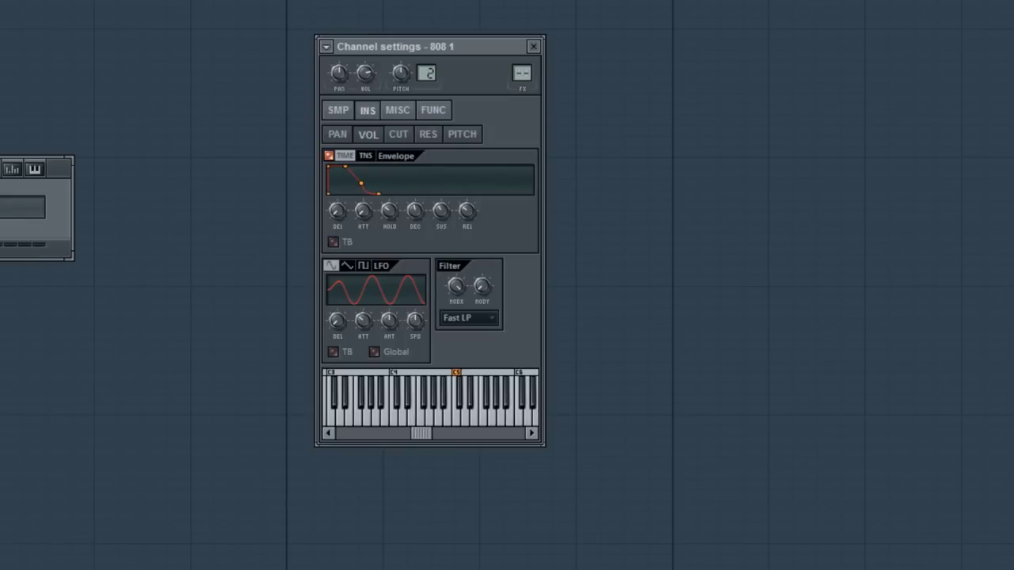
{"action": "left_click_drag", "start_coordinate": [469, 212], "coordinate": [477, 390]}
{"action": "left_click_drag", "start_coordinate": [464, 217], "coordinate": [462, 186]}
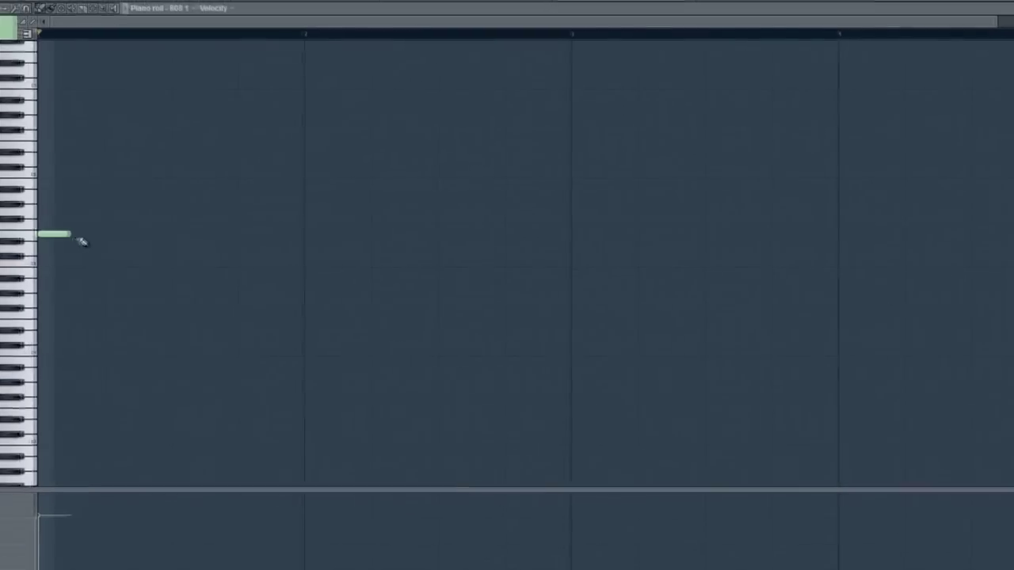
Place a one-beat note after the opening 808 1 note and a short note directly behind it at the same pitch, and play the pattern
{"action": "left_click", "coordinate": [83, 235]}
{"action": "left_click_drag", "start_coordinate": [84, 234], "coordinate": [132, 234]}
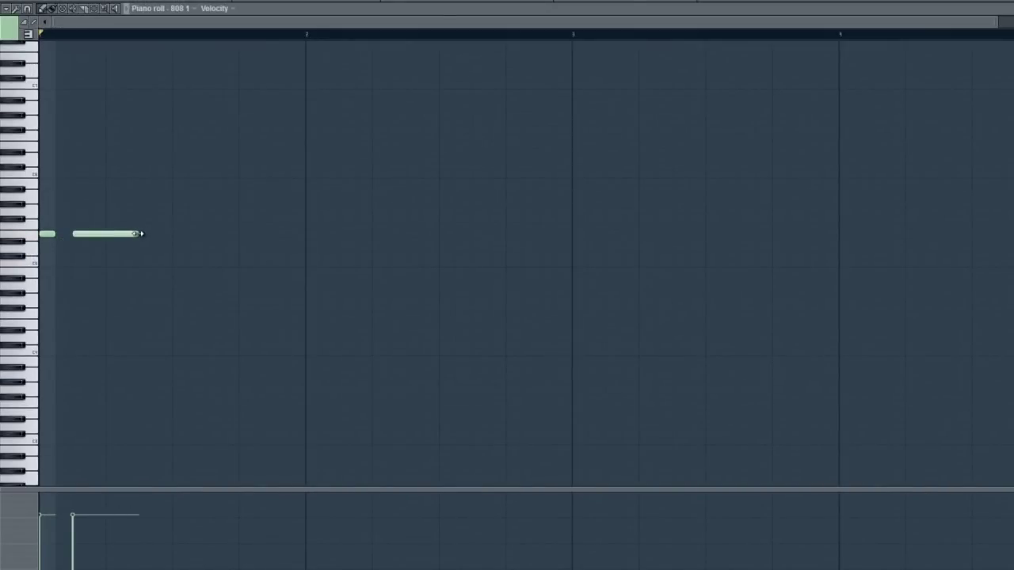
{"action": "left_click", "coordinate": [161, 235]}
{"action": "left_click_drag", "start_coordinate": [222, 236], "coordinate": [148, 236]}
{"action": "key", "text": "space"}
Add four consecutive short notes from beat 3 at the same pitch and shorten all four to half a step
{"action": "left_click", "coordinate": [175, 234]}
{"action": "left_click", "coordinate": [194, 234]}
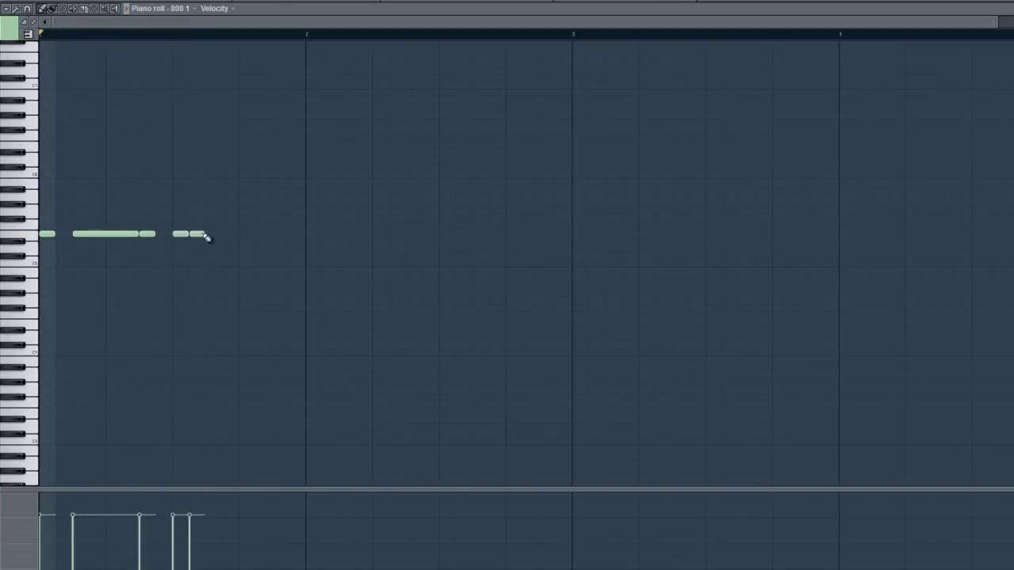
{"action": "left_click", "coordinate": [209, 234]}
{"action": "left_click", "coordinate": [225, 235]}
{"action": "left_click_drag", "start_coordinate": [231, 210], "coordinate": [182, 262]}
{"action": "left_click_drag", "start_coordinate": [237, 234], "coordinate": [227, 240]}
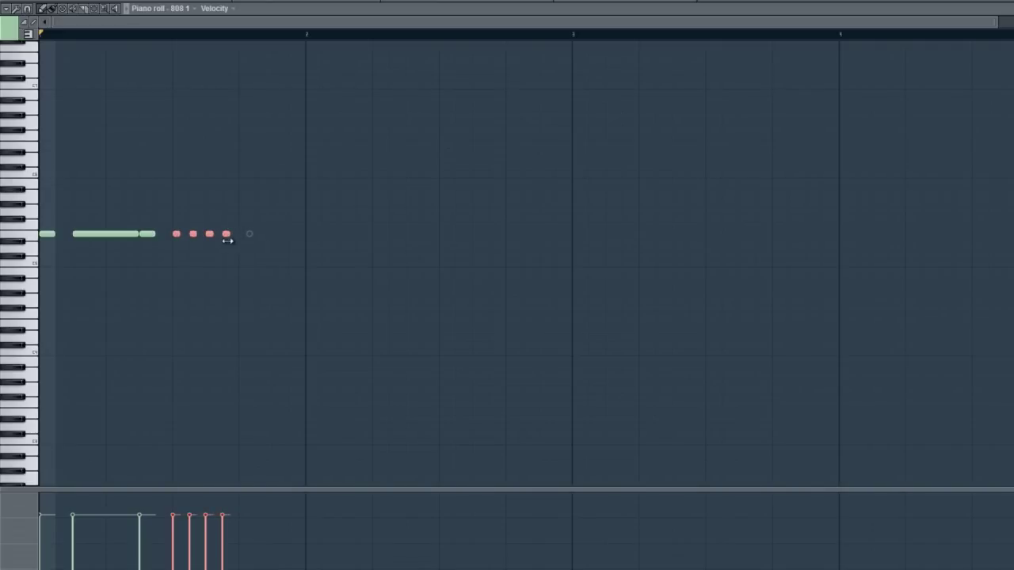
Transpose the four shortened notes on beat 3 up four semitones
{"action": "left_click", "coordinate": [230, 271]}
{"action": "left_click_drag", "start_coordinate": [172, 217], "coordinate": [252, 266]}
{"action": "key", "text": "shift+Up"}
{"action": "key", "text": "shift+Up"}
{"action": "key", "text": "shift+Up"}
{"action": "key", "text": "shift+Up"}
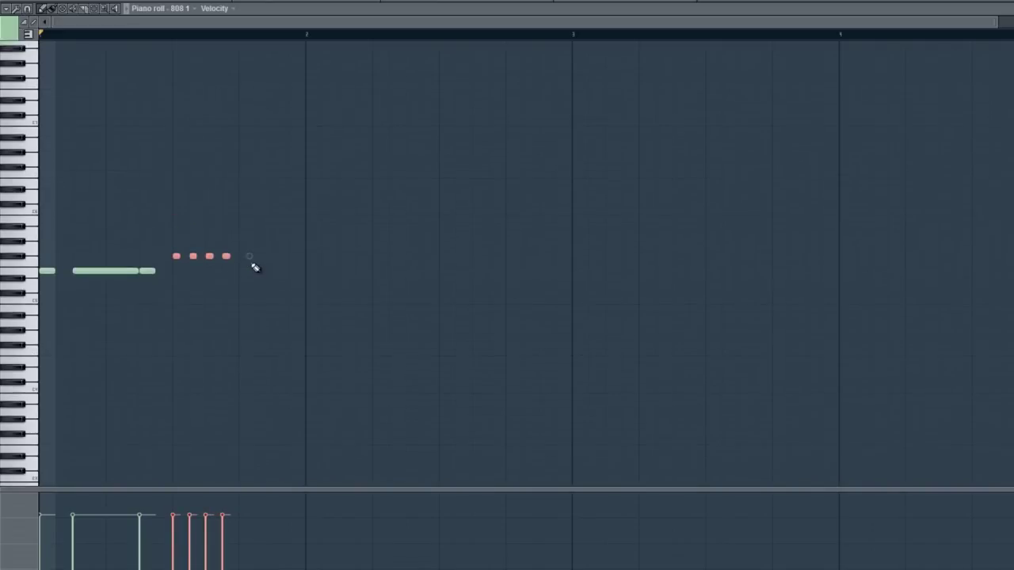
Lower the last three of the four short notes by two semitones and the final two by another two semitones
{"action": "left_click", "coordinate": [231, 292], "text": "ctrl"}
{"action": "left_click_drag", "start_coordinate": [190, 236], "coordinate": [252, 302]}
{"action": "key", "text": "shift+Down"}
{"action": "key", "text": "shift+Down"}
{"action": "left_click", "coordinate": [222, 299]}
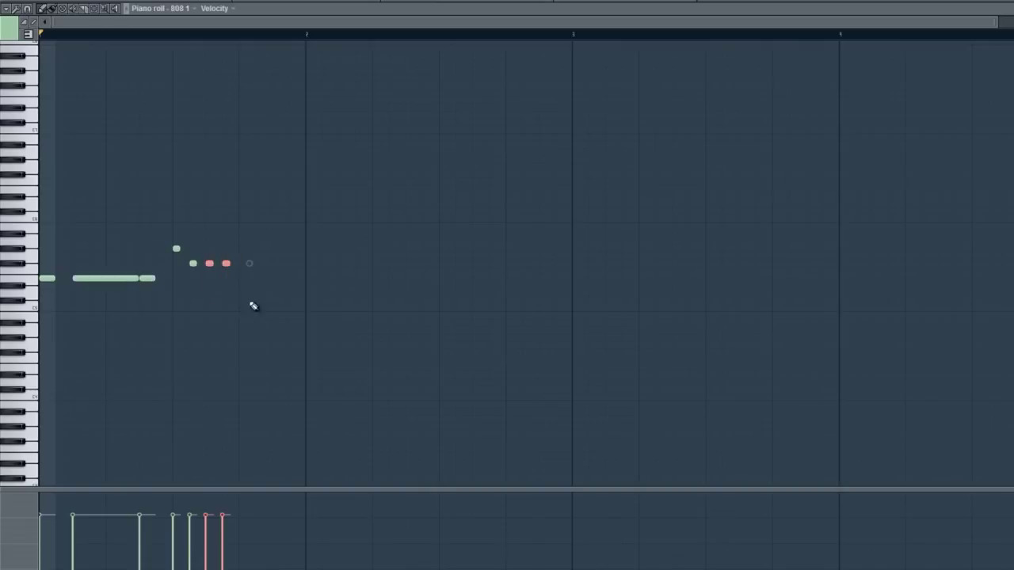
{"action": "key", "text": "shift+Down"}
{"action": "key", "text": "shift+Down"}
Lower the last short note by three semitones to finish the descending run
{"action": "left_click", "coordinate": [229, 321]}
{"action": "left_click_drag", "start_coordinate": [223, 270], "coordinate": [241, 312]}
{"action": "key", "text": "shift+Down"}
{"action": "key", "text": "shift+Down"}
{"action": "key", "text": "shift+Down"}
{"action": "left_click", "coordinate": [236, 314], "text": "ctrl"}
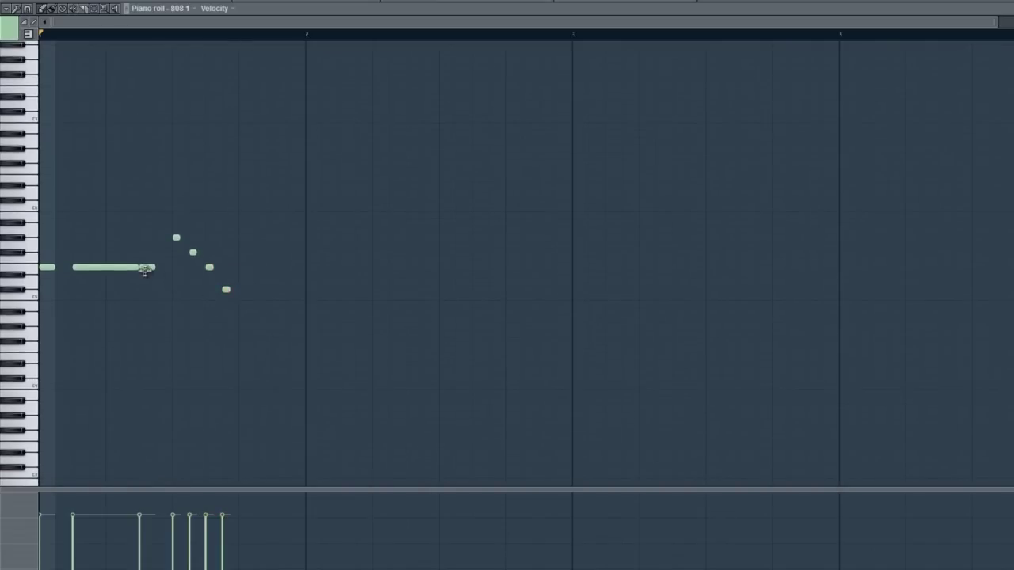
Raise the short note behind the long note by six semitones and play the pattern
{"action": "left_click_drag", "start_coordinate": [145, 270], "coordinate": [147, 223]}
{"action": "key", "text": "space"}
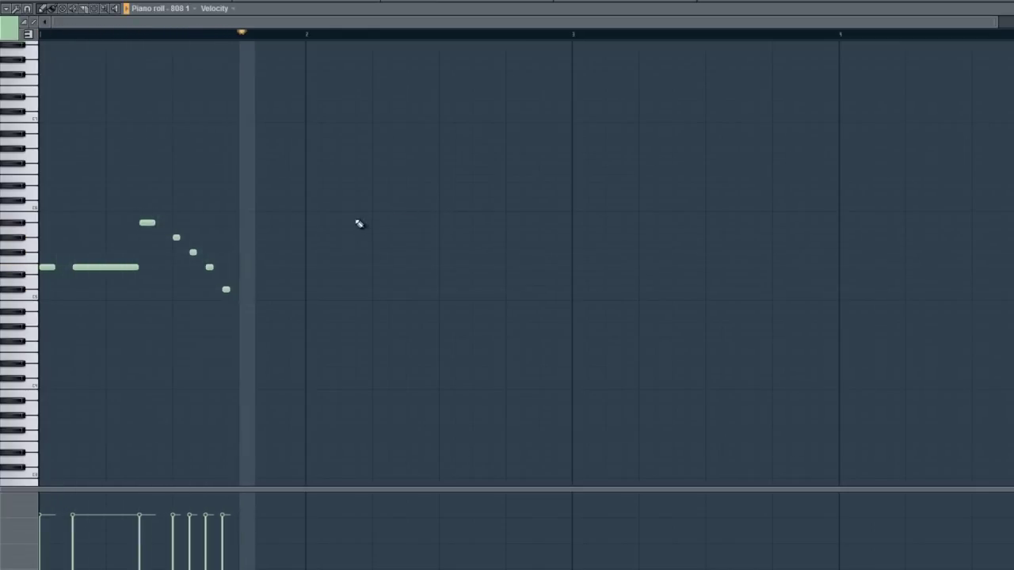
{"action": "key", "text": "space"}
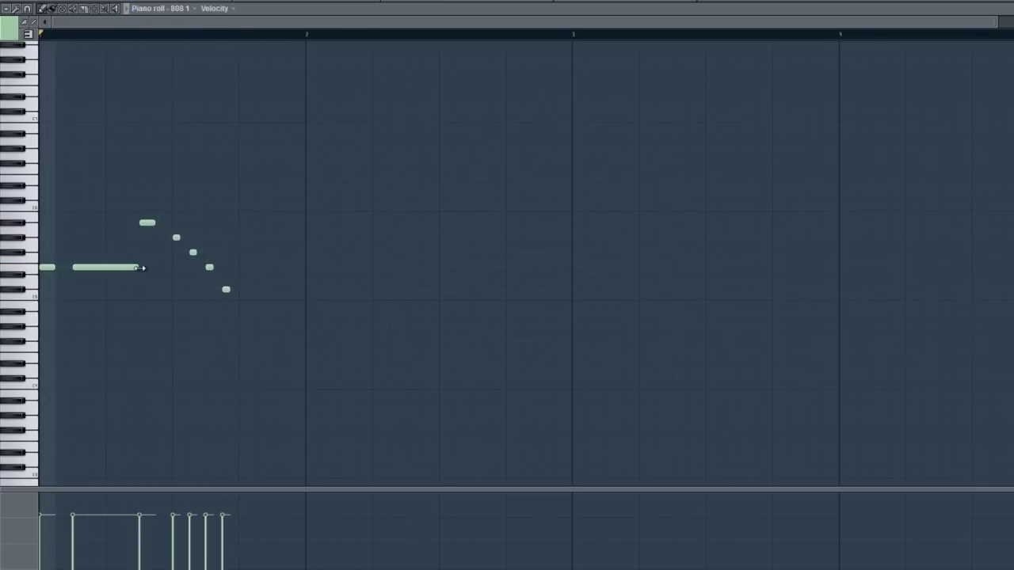
Delete the four descending notes and the raised note, leaving only the opening note and the long note
{"action": "right_click", "coordinate": [176, 237]}
{"action": "right_click", "coordinate": [193, 251]}
{"action": "right_click", "coordinate": [209, 267]}
{"action": "right_click", "coordinate": [225, 289]}
{"action": "left_click_drag", "start_coordinate": [148, 222], "coordinate": [135, 223]}
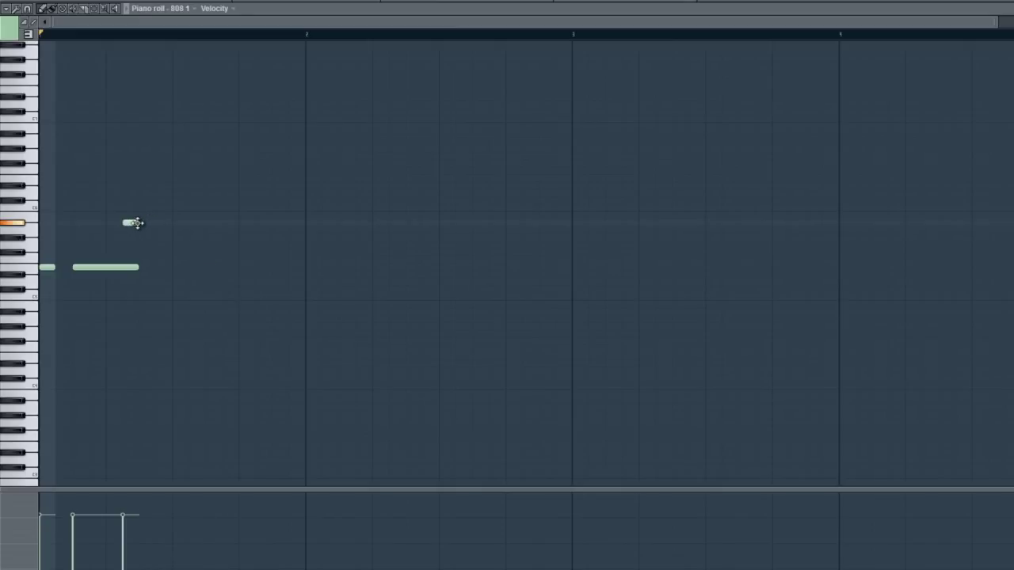
{"action": "right_click", "coordinate": [133, 222]}
Extend the B5 note to the end of bar 1 and lengthen the long E5 note by one step
{"action": "scroll", "coordinate": [127, 218], "scroll_direction": "down", "scroll_amount": 2}
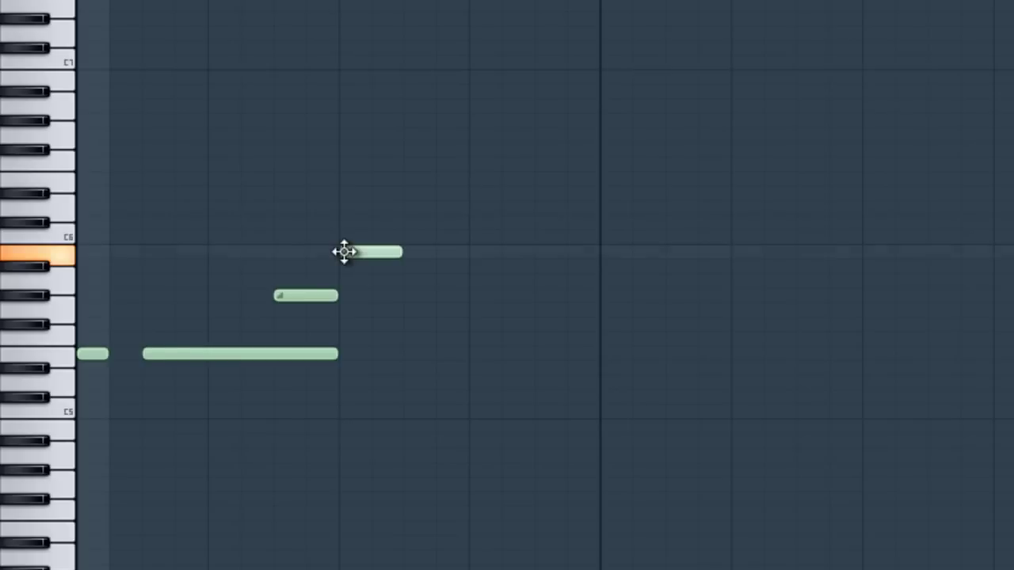
{"action": "left_click_drag", "start_coordinate": [400, 252], "coordinate": [590, 257]}
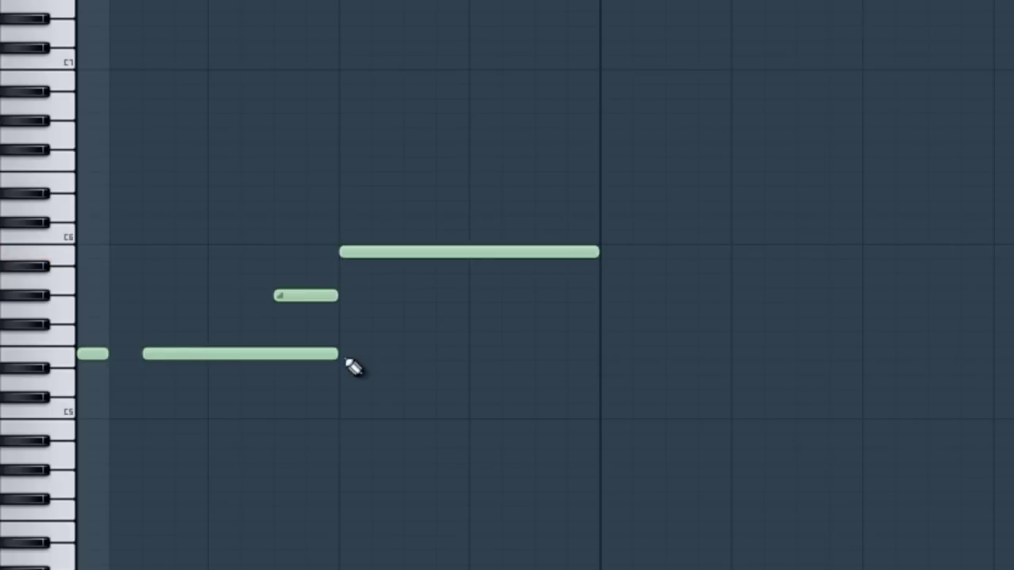
{"action": "left_click_drag", "start_coordinate": [335, 354], "coordinate": [370, 354]}
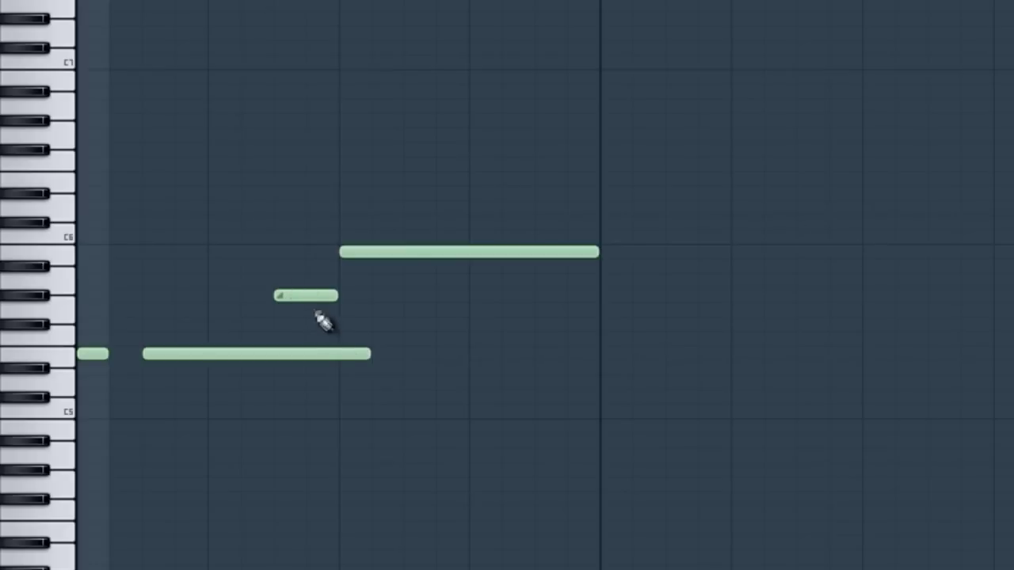
Shift the slide note to beat 2, with the long E5 note ending and the B5 note starting at its end, and audition it
{"action": "left_click_drag", "start_coordinate": [299, 295], "coordinate": [233, 294]}
{"action": "left_click_drag", "start_coordinate": [369, 353], "coordinate": [273, 352]}
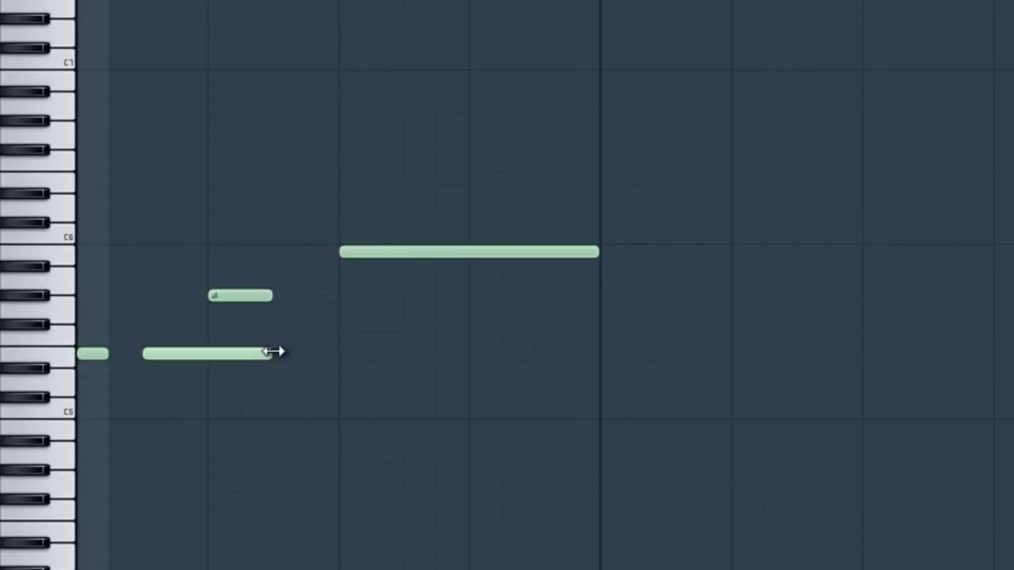
{"action": "left_click_drag", "start_coordinate": [351, 251], "coordinate": [286, 251]}
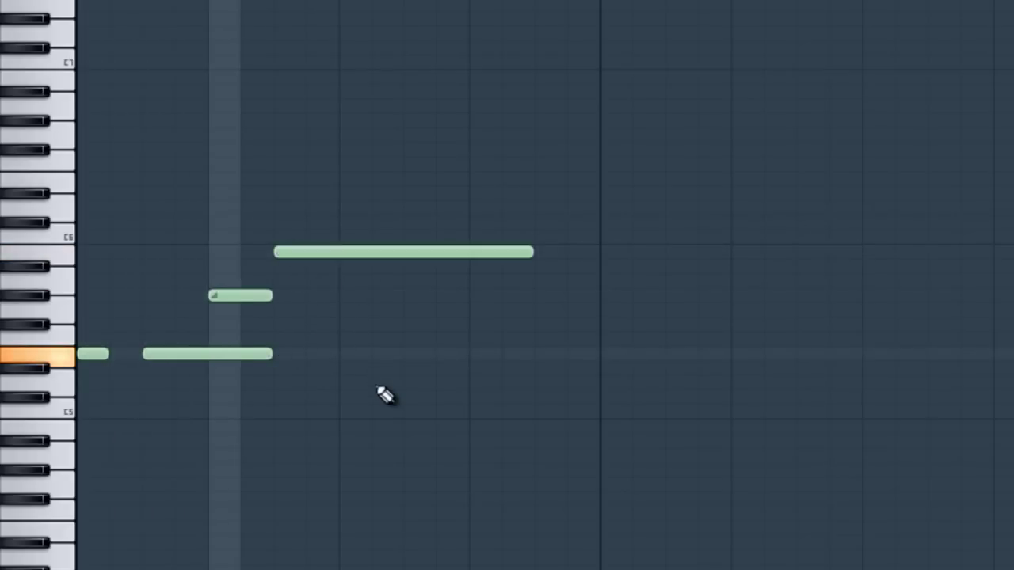
{"action": "key", "text": "space"}
Transpose the slide note up three octaves and play the pattern
{"action": "left_click_drag", "start_coordinate": [236, 257], "coordinate": [250, 328]}
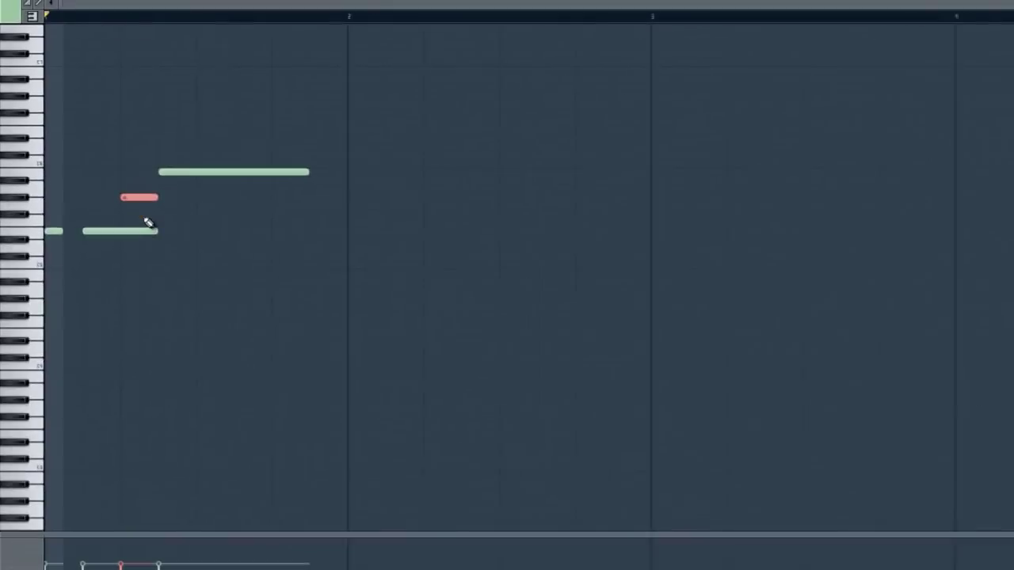
{"action": "scroll", "coordinate": [149, 221], "scroll_direction": "up", "scroll_amount": 3}
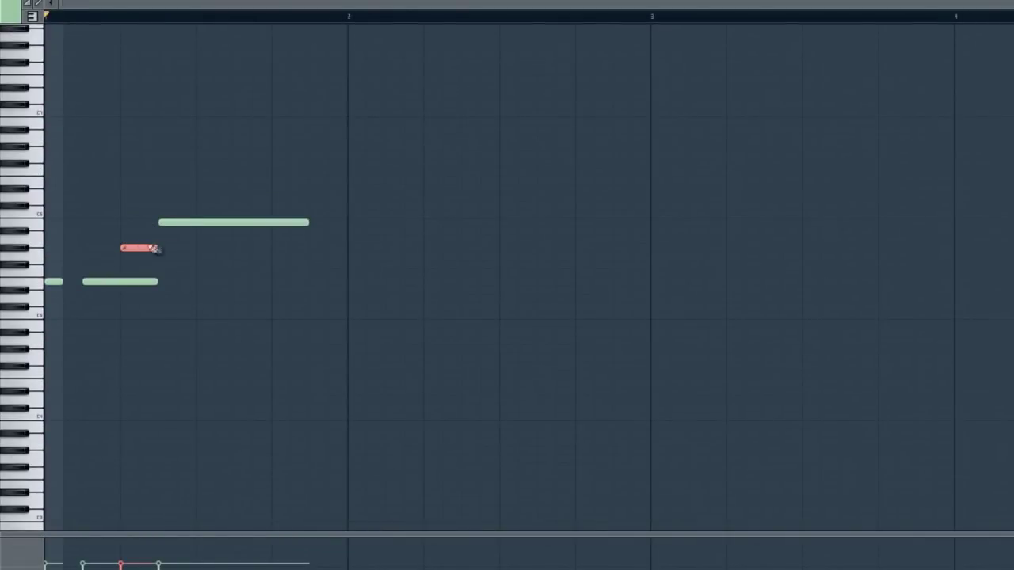
{"action": "key", "text": "ctrl+Up"}
{"action": "key", "text": "ctrl+Up"}
{"action": "key", "text": "ctrl+Up"}
{"action": "key", "text": "ctrl+Down"}
{"action": "key", "text": "ctrl+Up"}
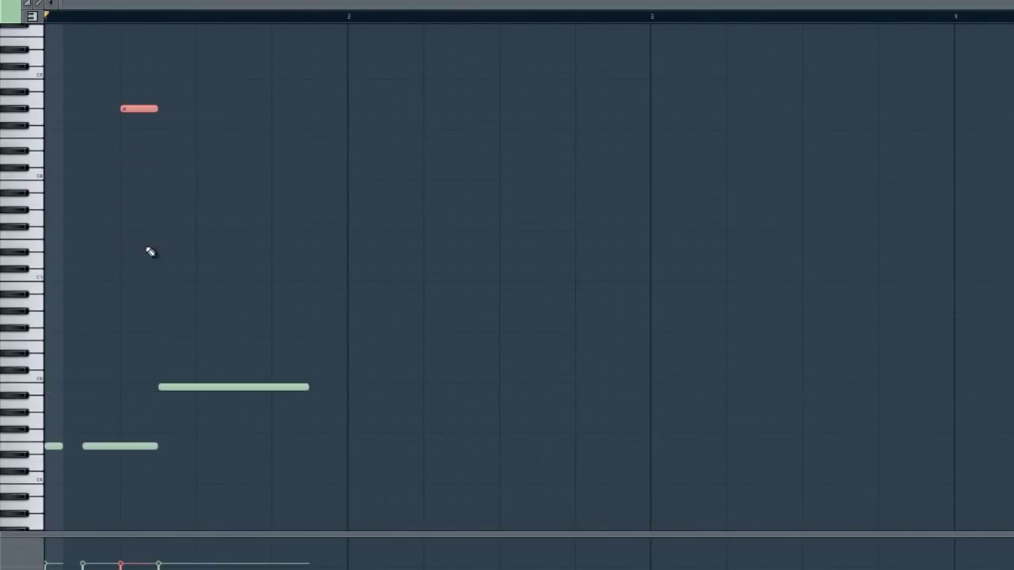
{"action": "left_click", "coordinate": [235, 218], "text": "ctrl"}
{"action": "key", "text": "space"}
Transpose the slide note down six octaves and audition the pattern
{"action": "left_click_drag", "start_coordinate": [140, 86], "coordinate": [155, 228]}
{"action": "key", "text": "ctrl+Down"}
{"action": "key", "text": "ctrl+Down"}
{"action": "key", "text": "ctrl+Down"}
{"action": "key", "text": "ctrl+Down"}
{"action": "key", "text": "ctrl+Down"}
{"action": "key", "text": "ctrl+Down"}
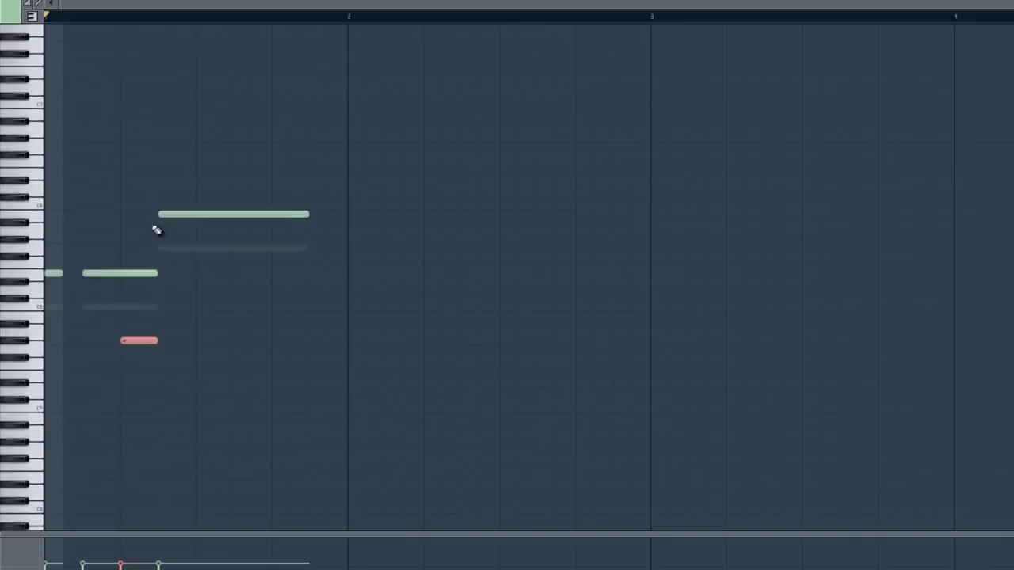
{"action": "left_click", "coordinate": [273, 157]}
{"action": "left_click_drag", "start_coordinate": [331, 60], "coordinate": [2, 461]}
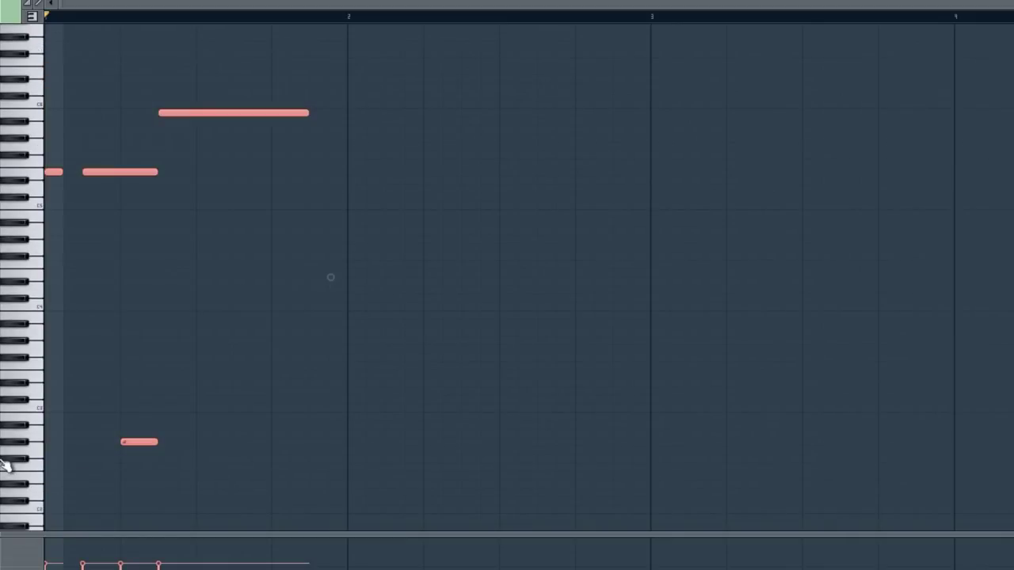
{"action": "key", "text": "ctrl+d"}
{"action": "key", "text": "space"}
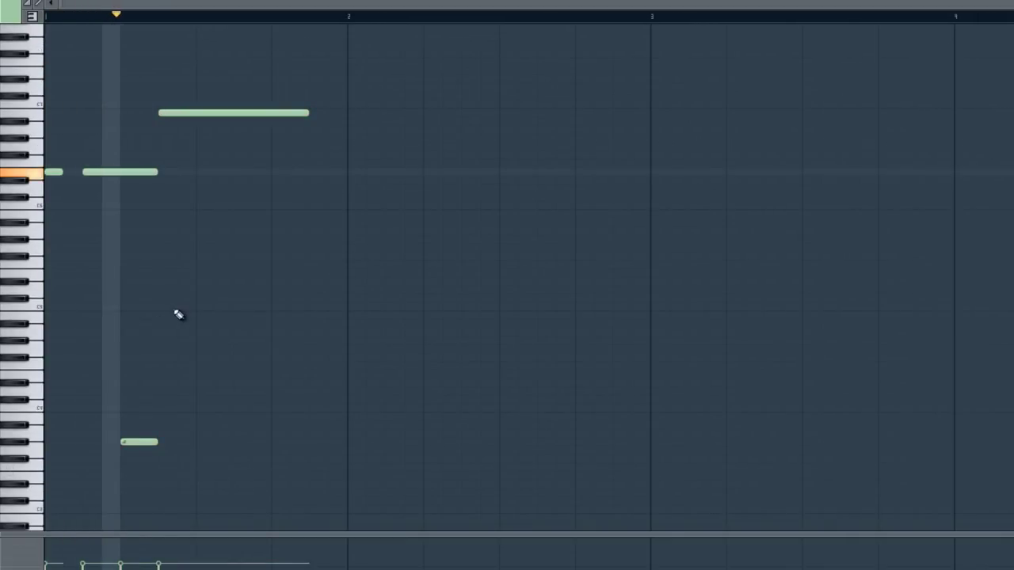
{"action": "key", "text": "space"}
Transpose the slide note up one octave, deselect it and play the pattern again
{"action": "left_click_drag", "start_coordinate": [145, 366], "coordinate": [126, 544], "text": "ctrl"}
{"action": "key", "text": "ctrl+Up"}
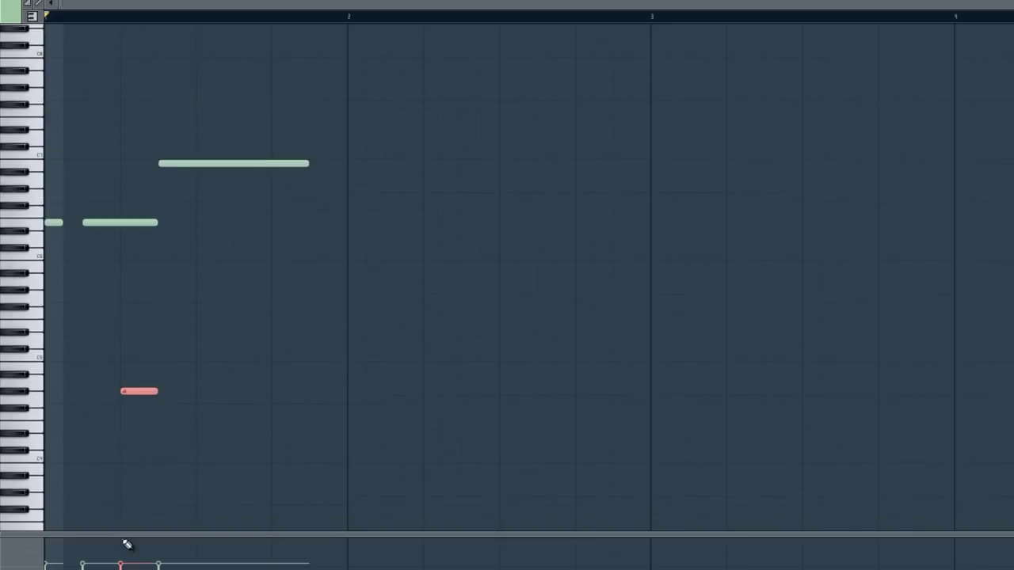
{"action": "key", "text": "ctrl+d"}
{"action": "key", "text": "space"}
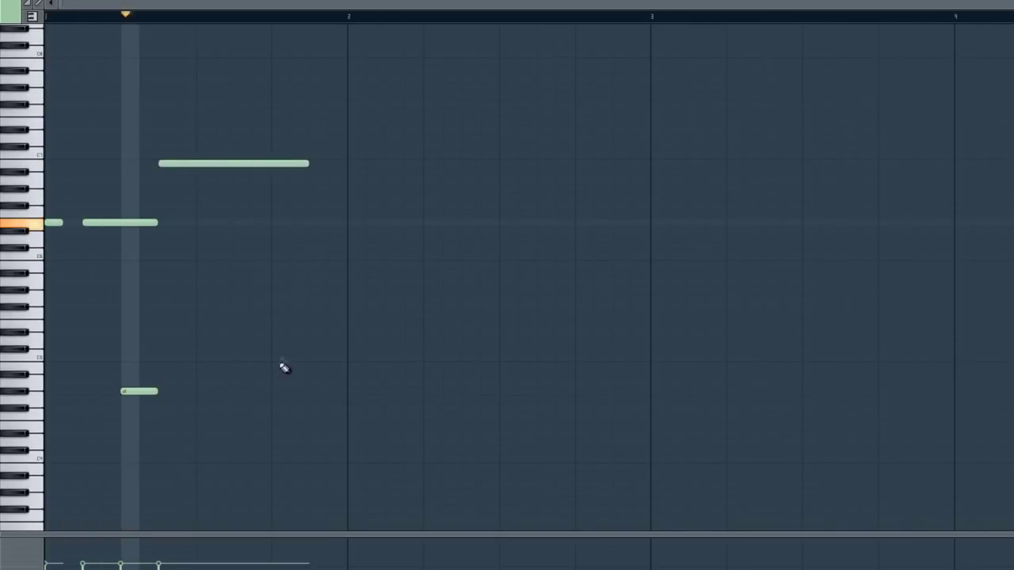
Delete all four notes from the 808 1 piano roll and reposition the channel rack farther above the mixer
{"action": "right_click", "coordinate": [261, 163]}
{"action": "right_click", "coordinate": [135, 221]}
{"action": "right_click", "coordinate": [138, 392]}
{"action": "right_click", "coordinate": [53, 222]}
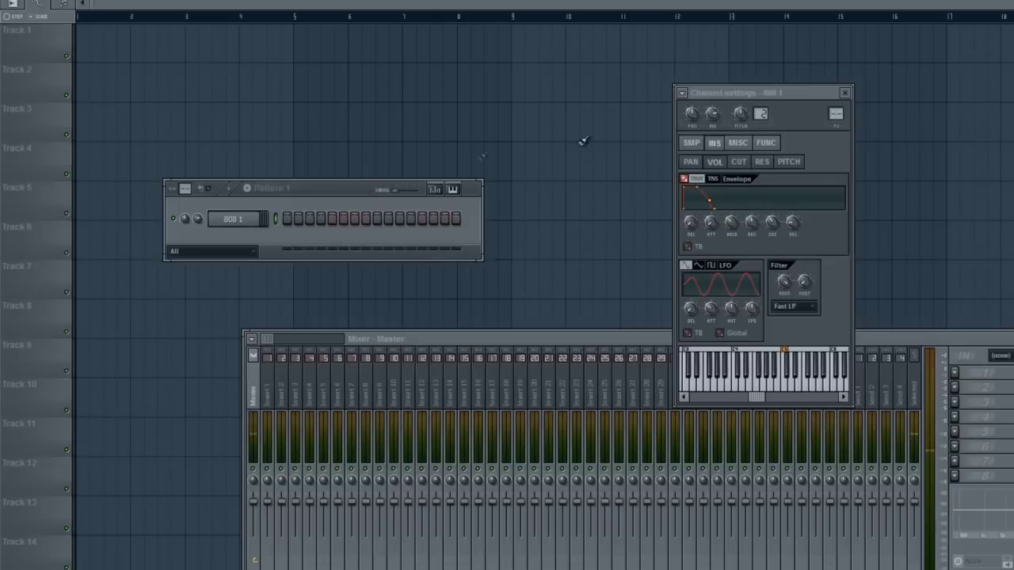
{"action": "left_click_drag", "start_coordinate": [318, 196], "coordinate": [382, 132]}
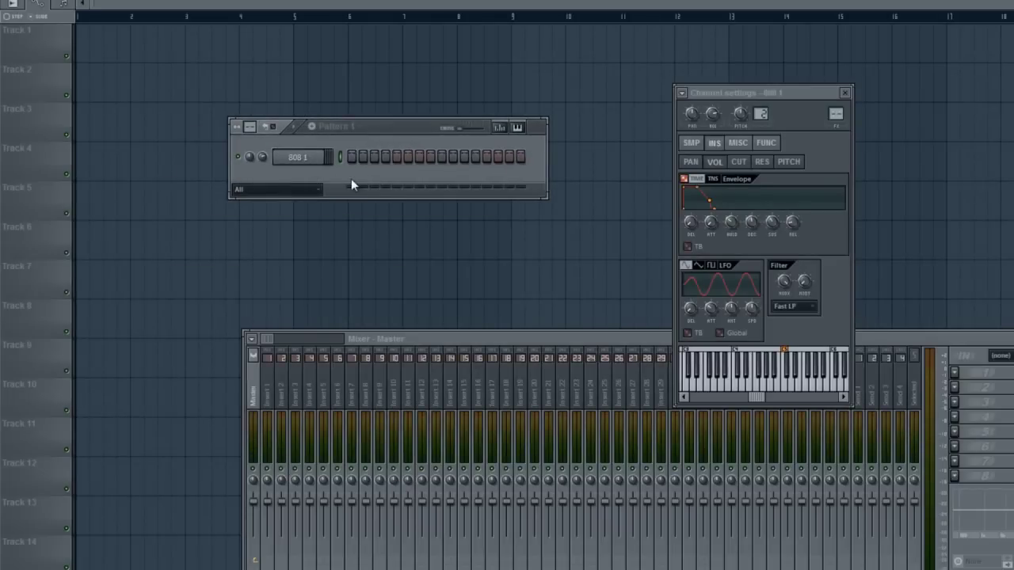